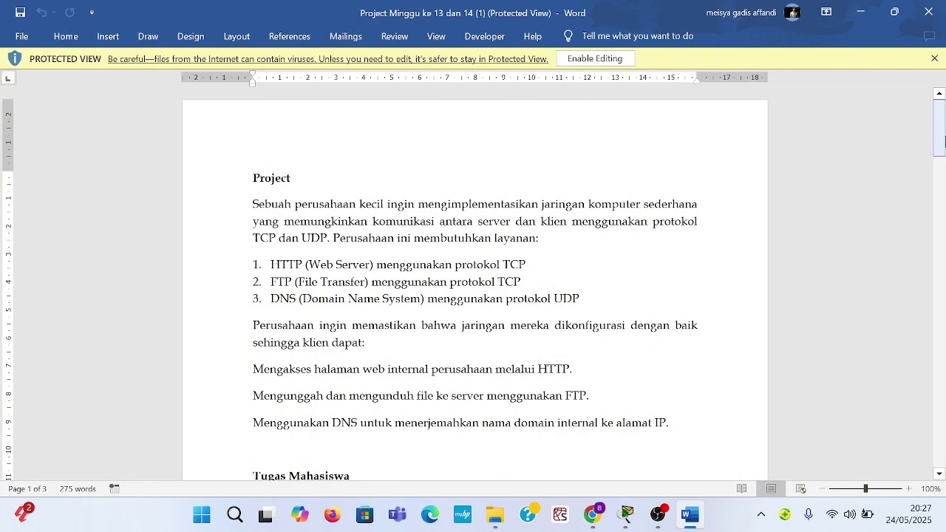
- Read the project brief's requirements for the network topology, the IP addressing table and the server services
drag(945, 140, 945, 188)
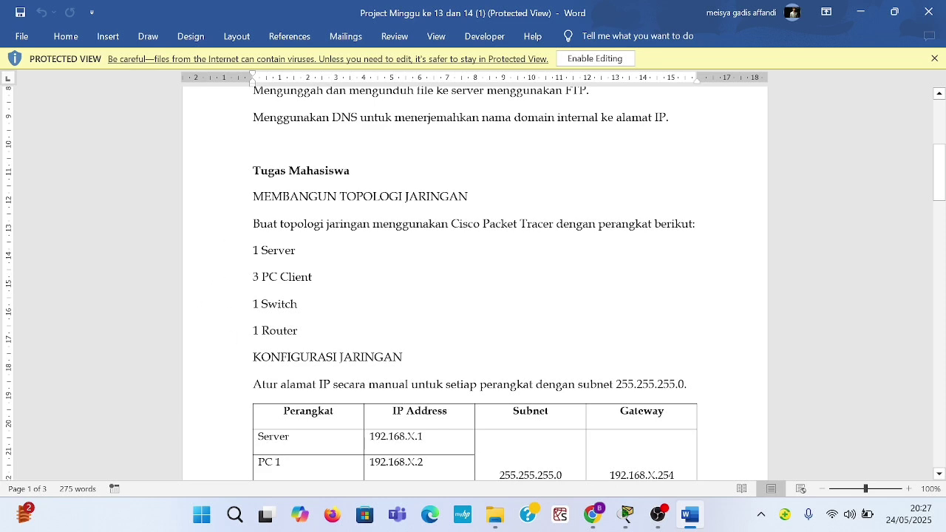
drag(941, 179, 943, 210)
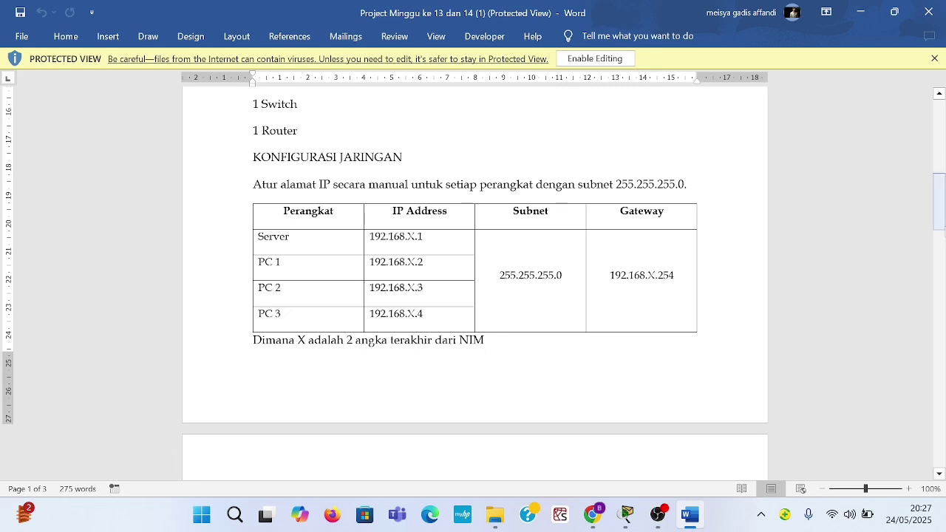
drag(939, 214, 944, 244)
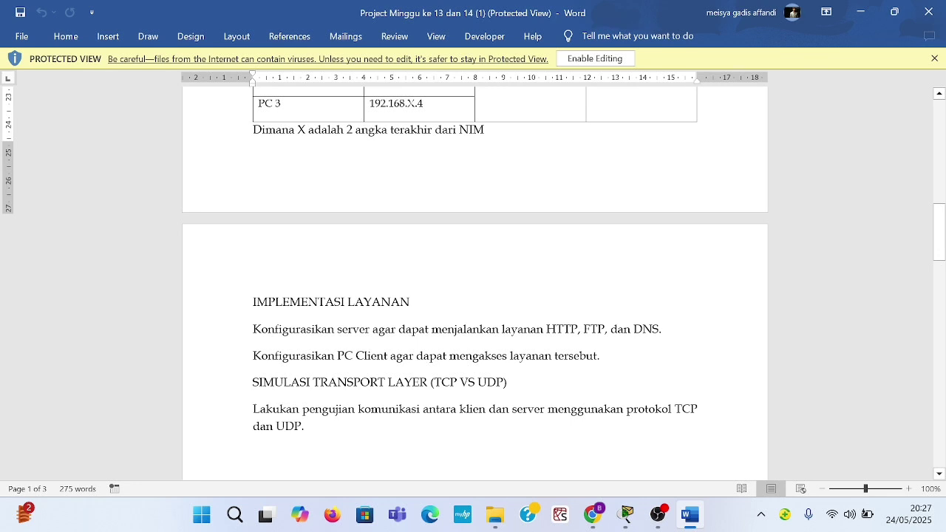
- Switch to Cisco Packet Tracer and check PC0's IP configuration, highlighting the third octet of its IPv4 address
click(626, 515)
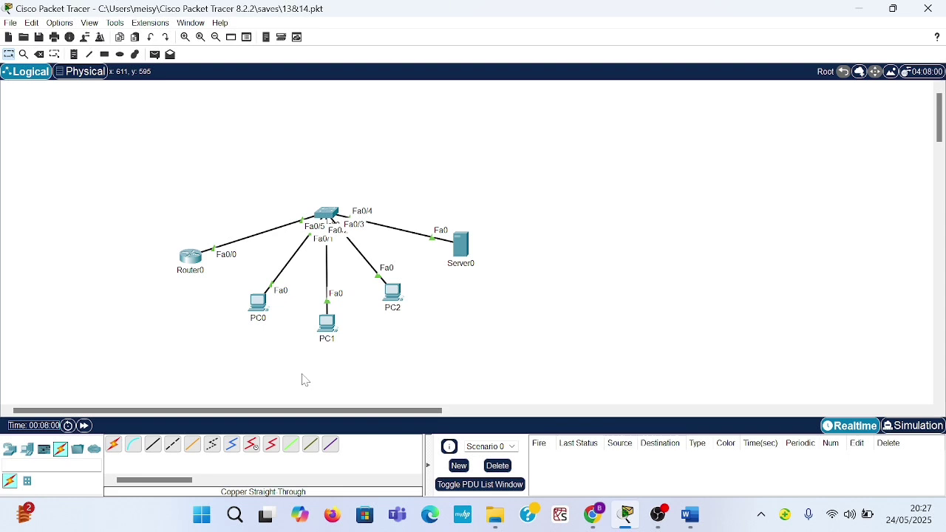
click(265, 306)
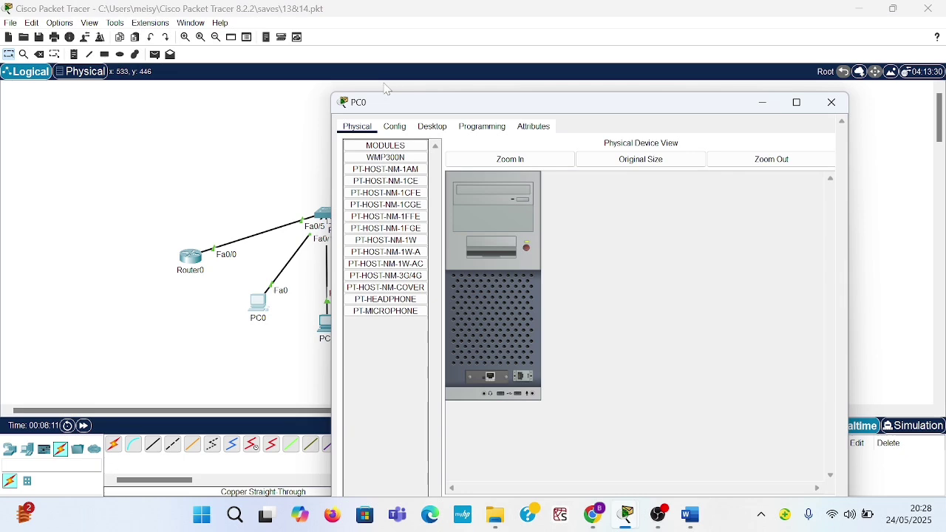
click(444, 130)
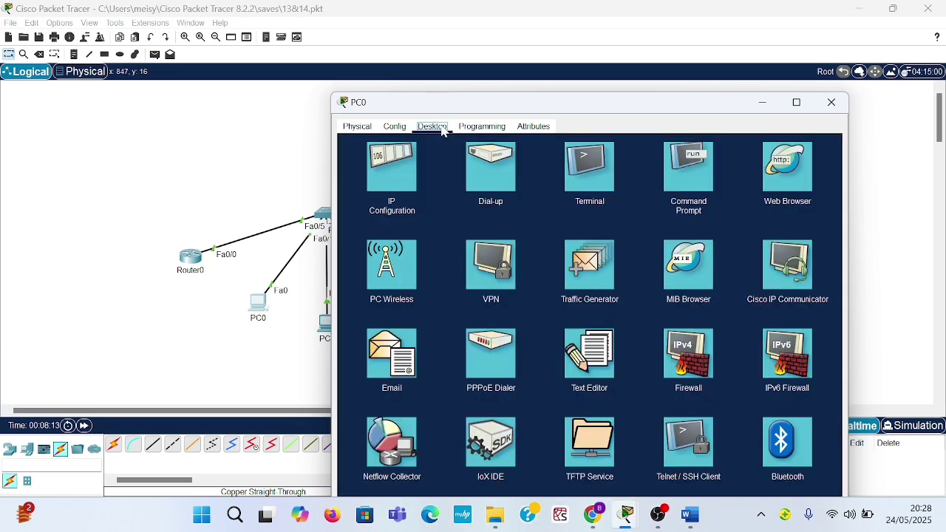
click(375, 173)
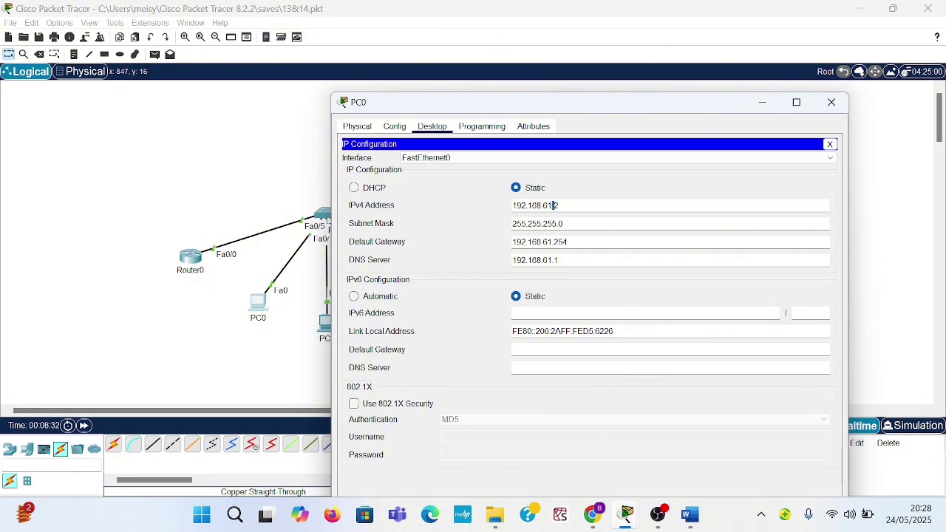
drag(553, 206, 543, 205)
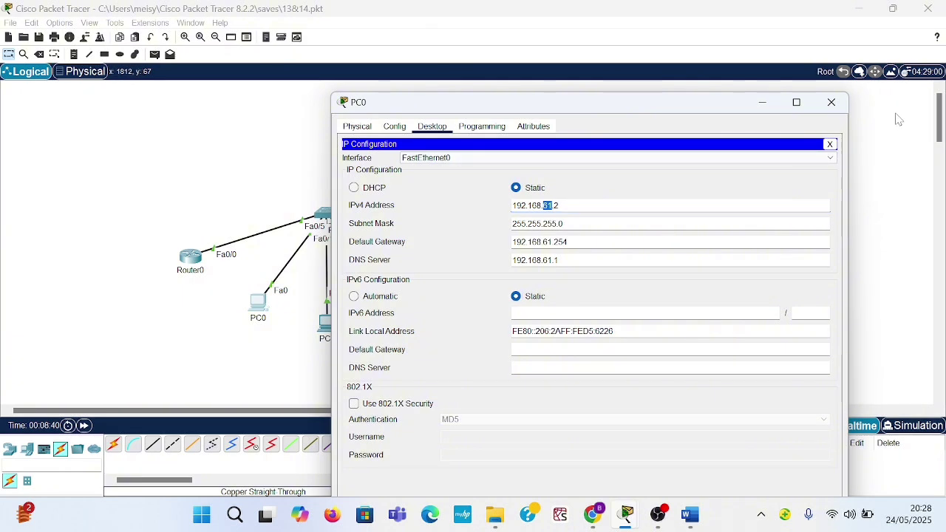
click(843, 108)
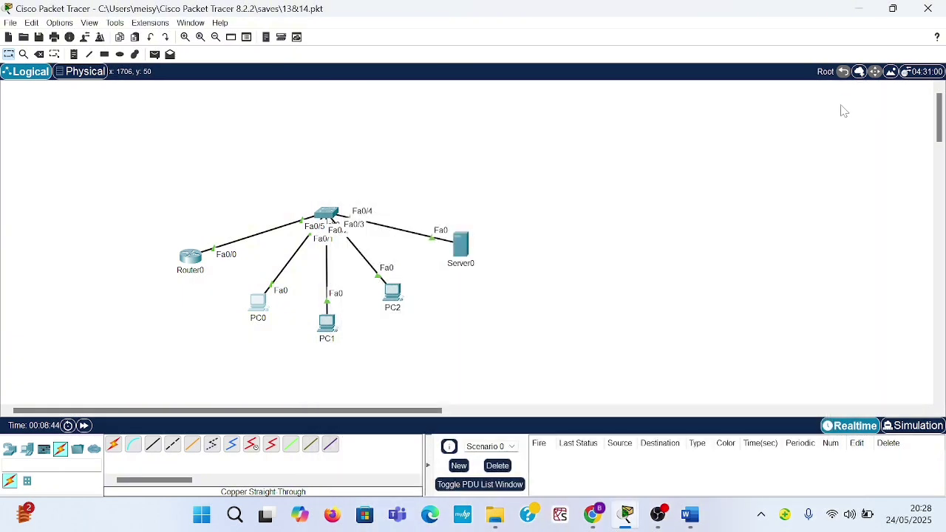
- Check PC1's IPv4 address, subnet mask, default gateway and DNS server in its IP configuration, then close the device window
click(326, 322)
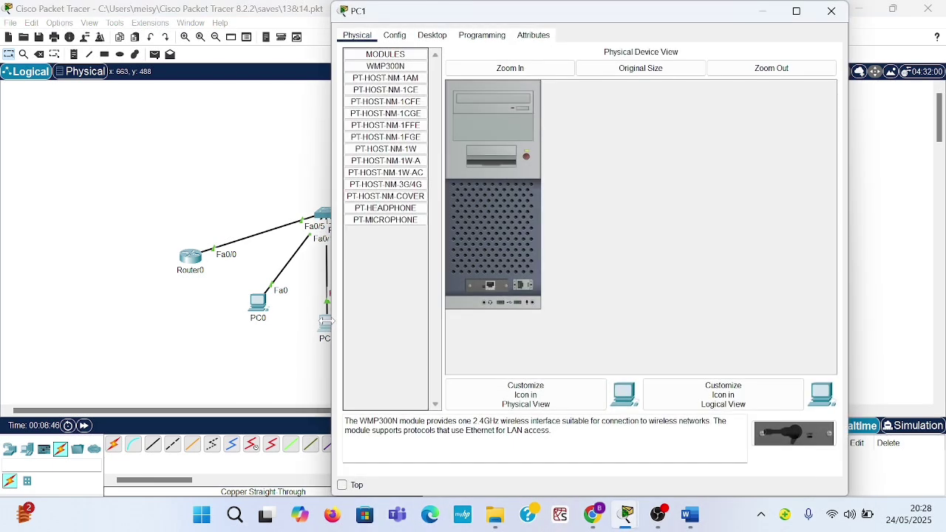
click(426, 36)
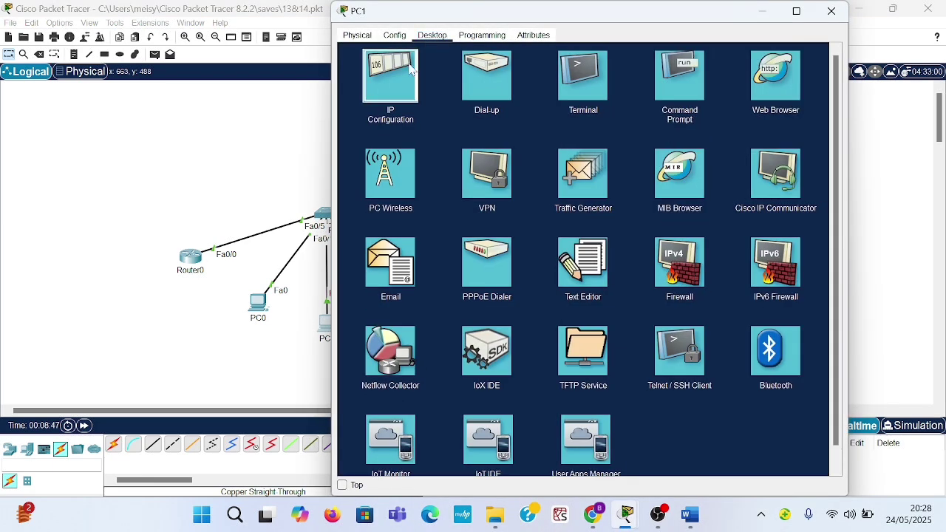
click(412, 68)
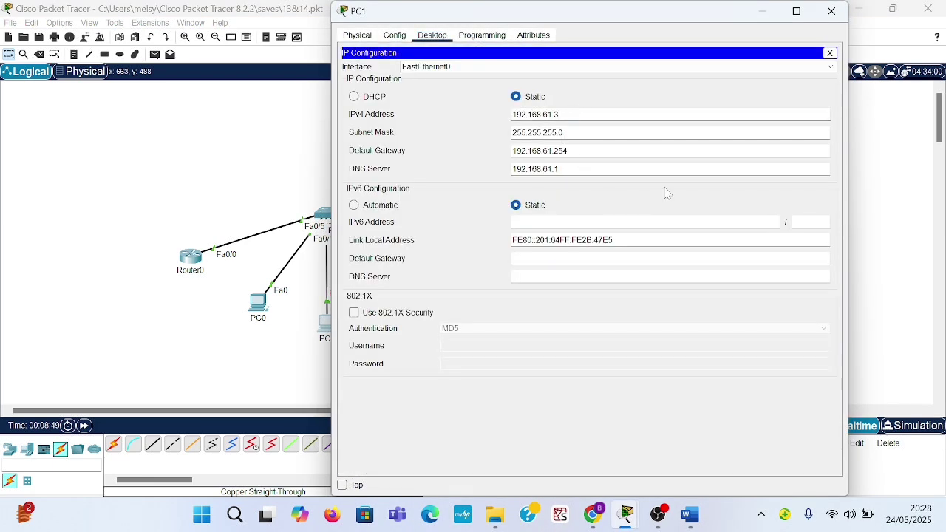
click(833, 12)
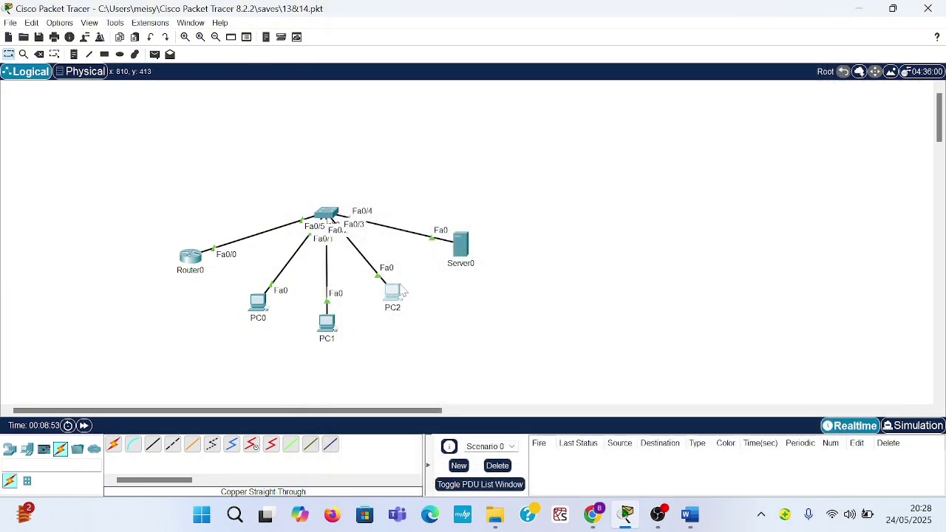
- Check the IP configuration of PC2, including its gateway and DNS server, and close the device window
click(400, 293)
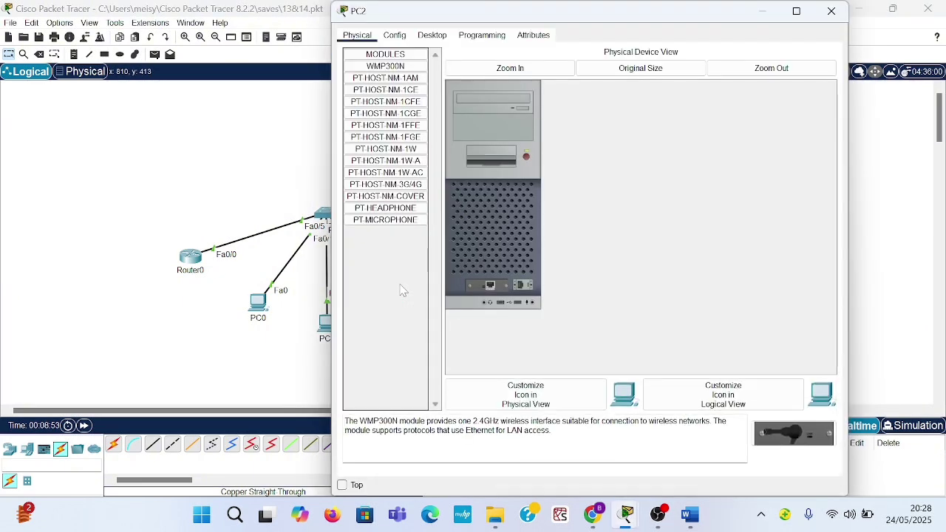
click(442, 35)
click(393, 68)
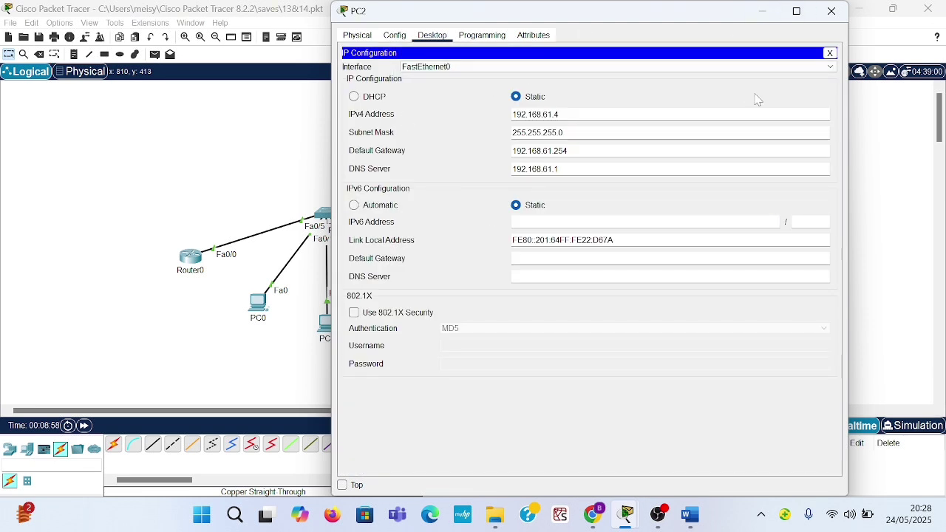
click(831, 9)
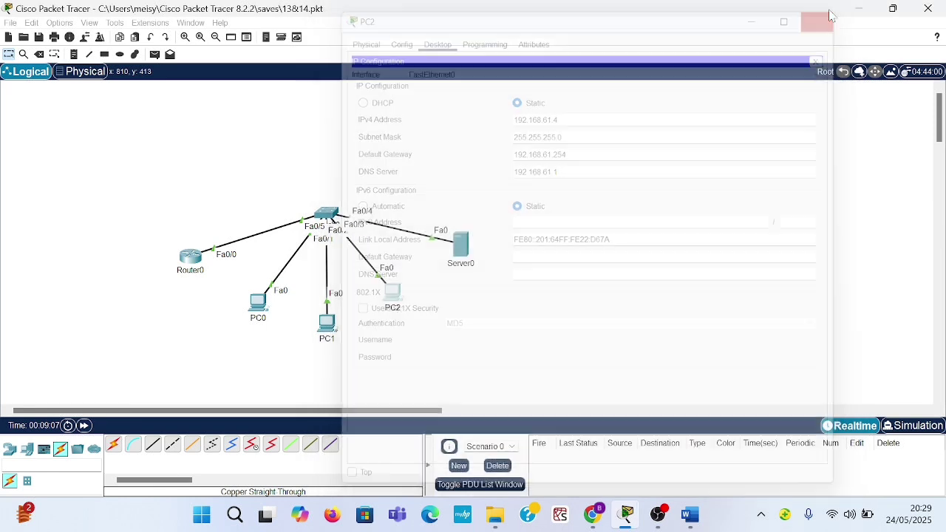
- Check Server0's static IPv4 address, subnet mask and default gateway in its IP configuration and close the device window
click(461, 247)
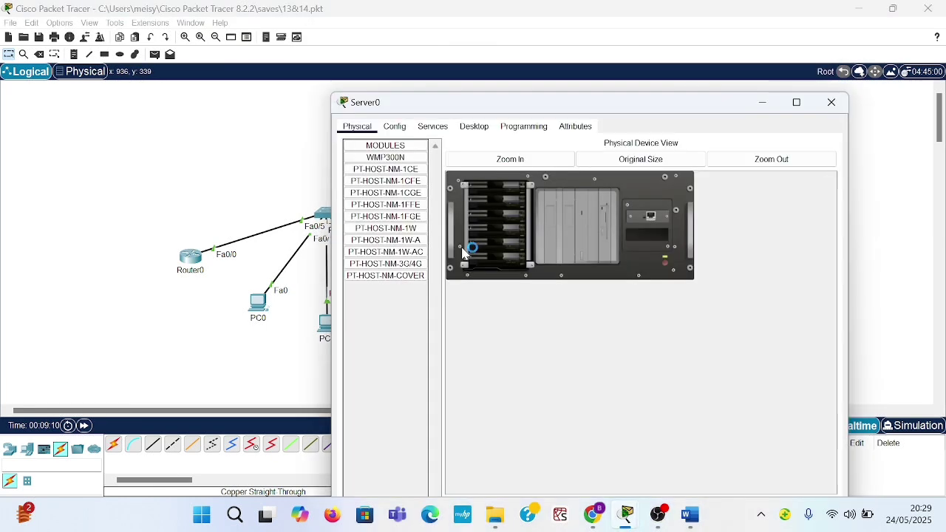
click(471, 127)
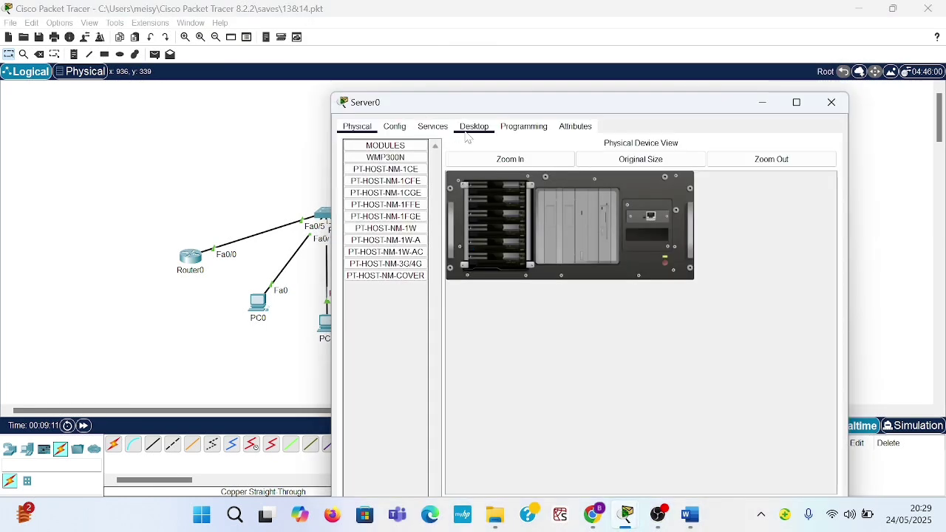
click(391, 177)
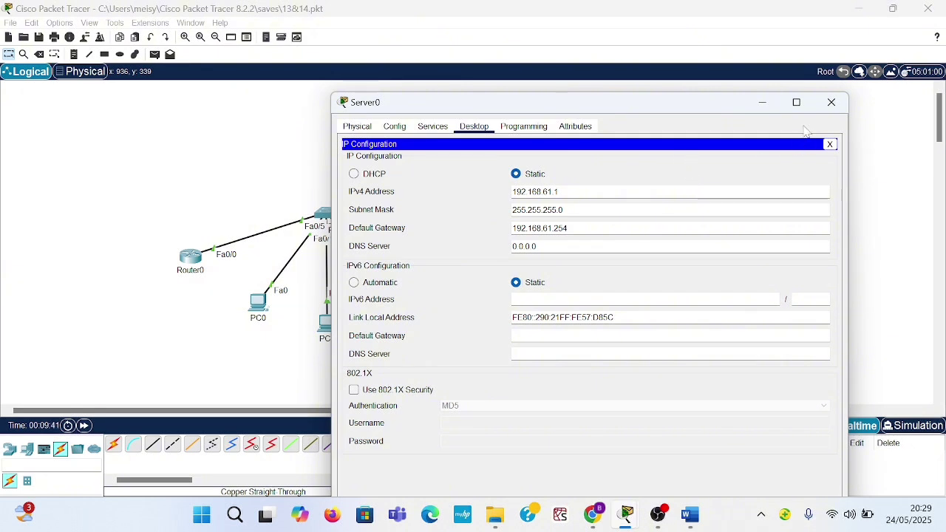
click(831, 102)
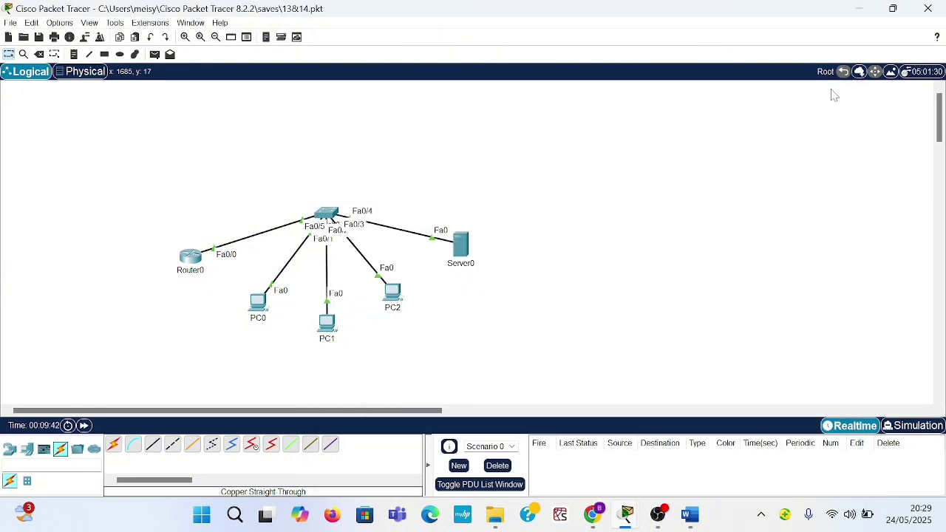
- Check the IPv4 address and subnet mask of Router0's FastEthernet0/0 interface, highlighting the address's last and third octets
click(191, 266)
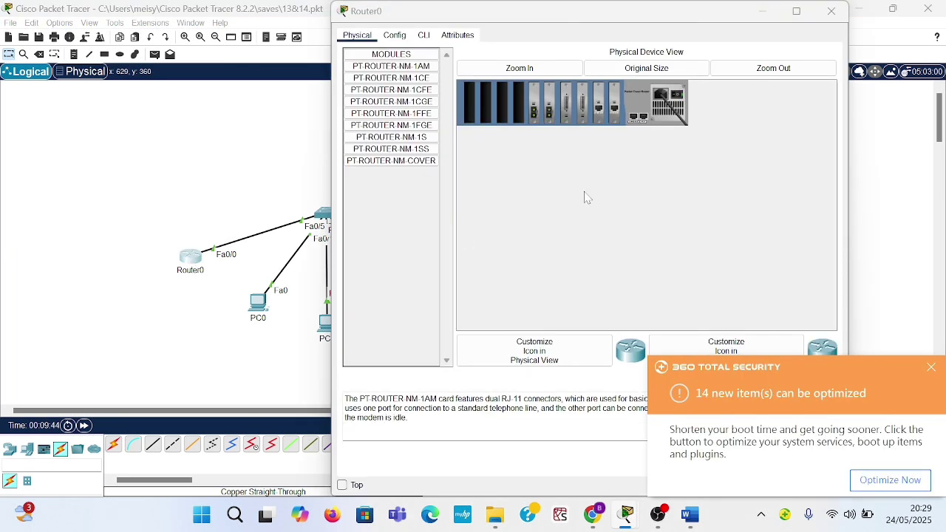
click(931, 367)
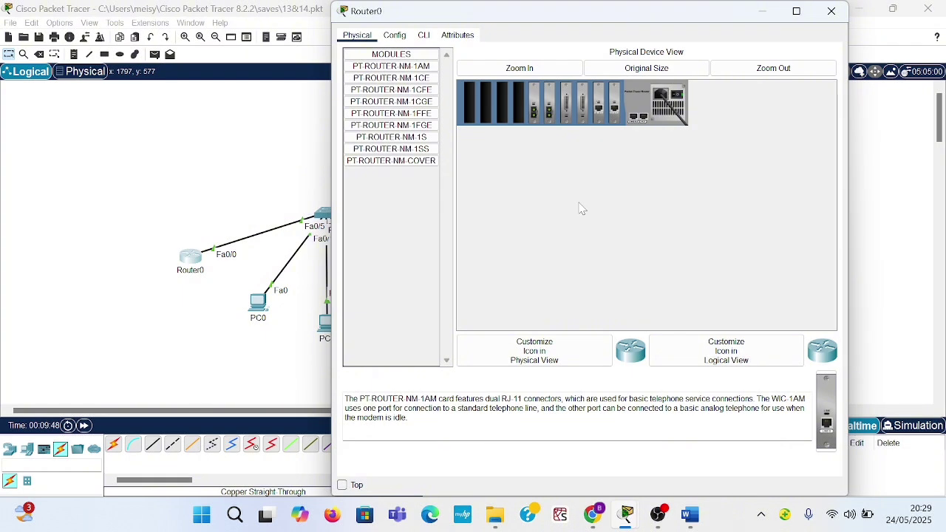
click(395, 35)
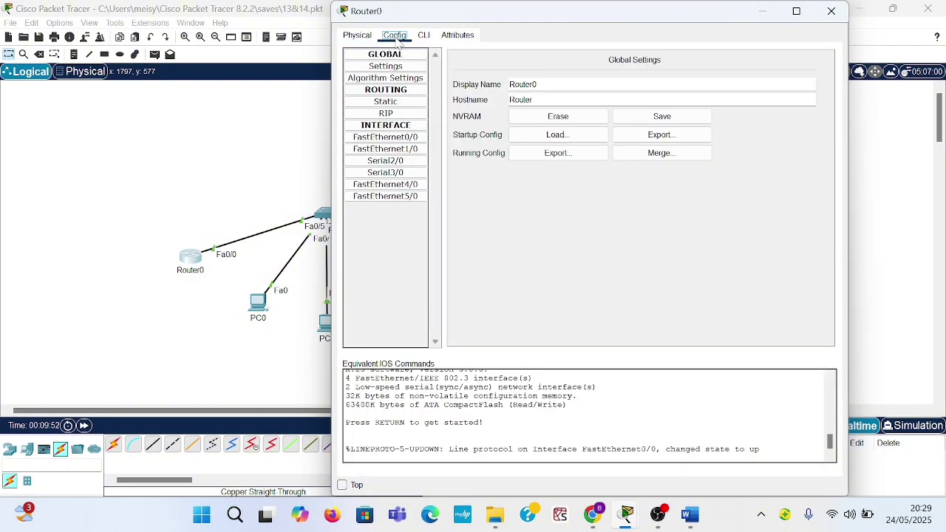
click(386, 137)
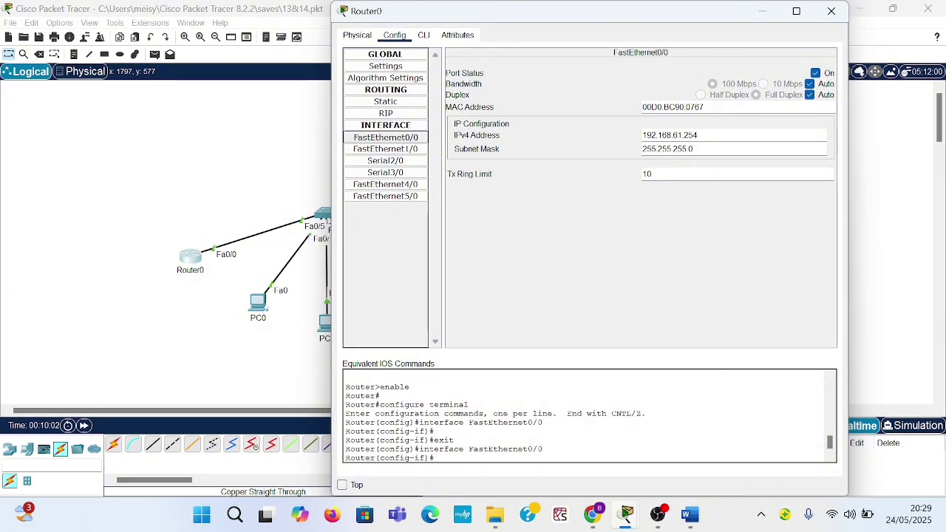
double_click(690, 136)
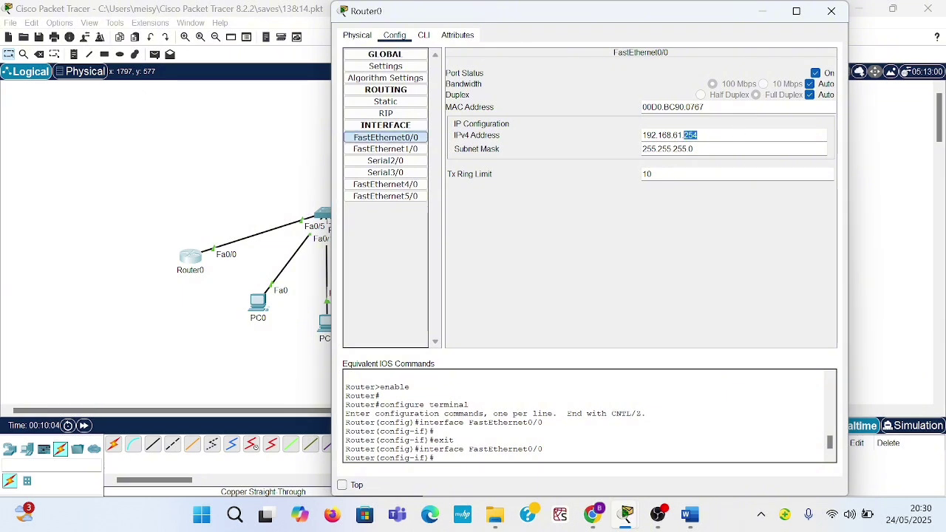
double_click(678, 135)
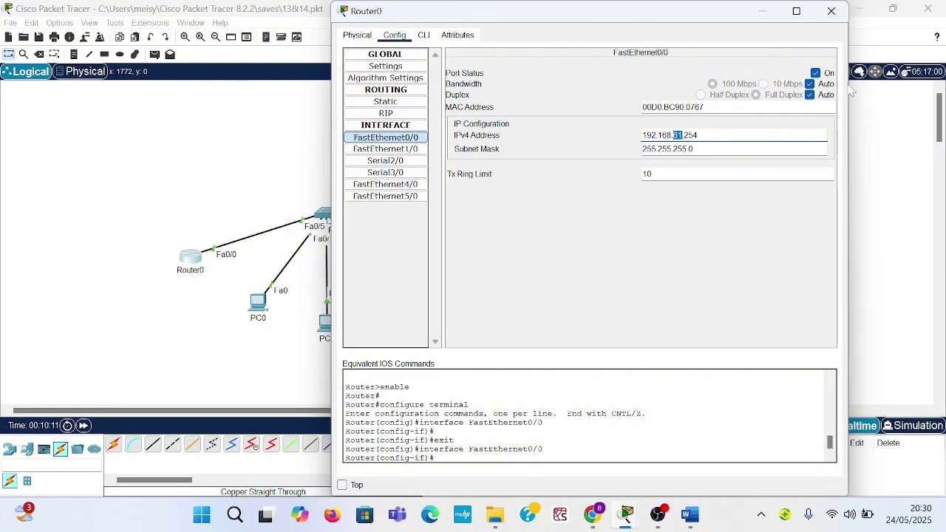
click(843, 10)
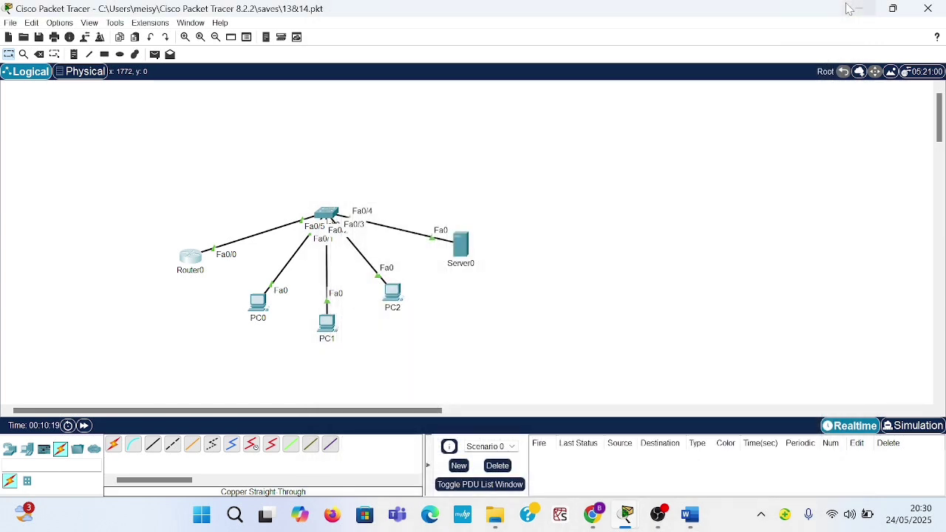
- Open index.html for editing in Server0's HTTP service and save the page, overwriting the existing file
click(460, 250)
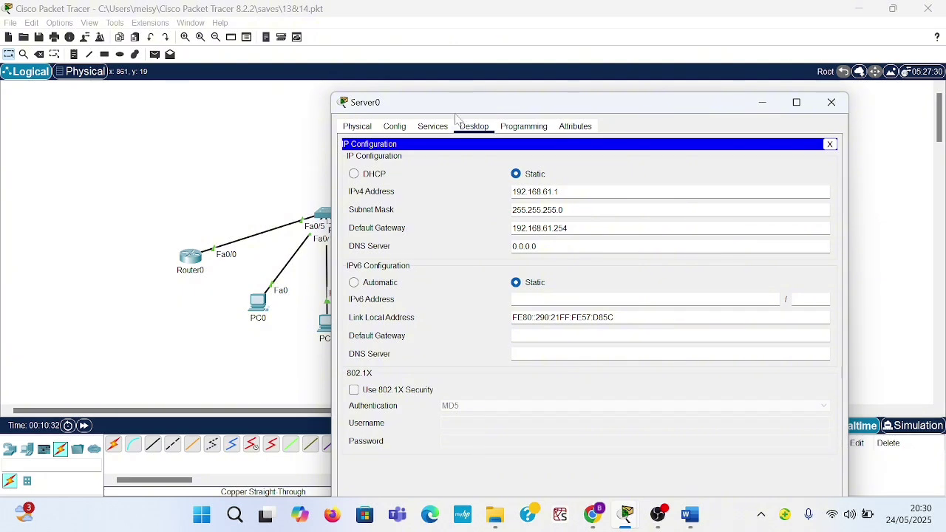
click(432, 126)
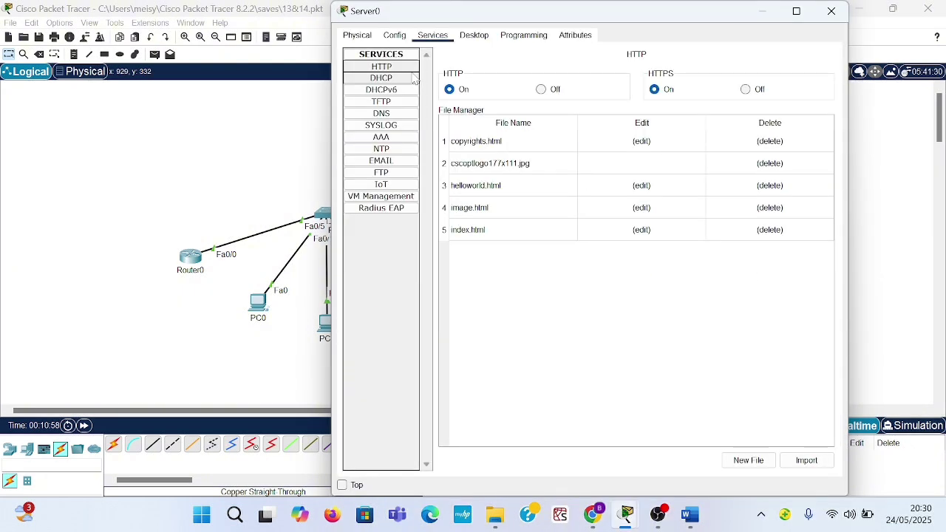
click(643, 232)
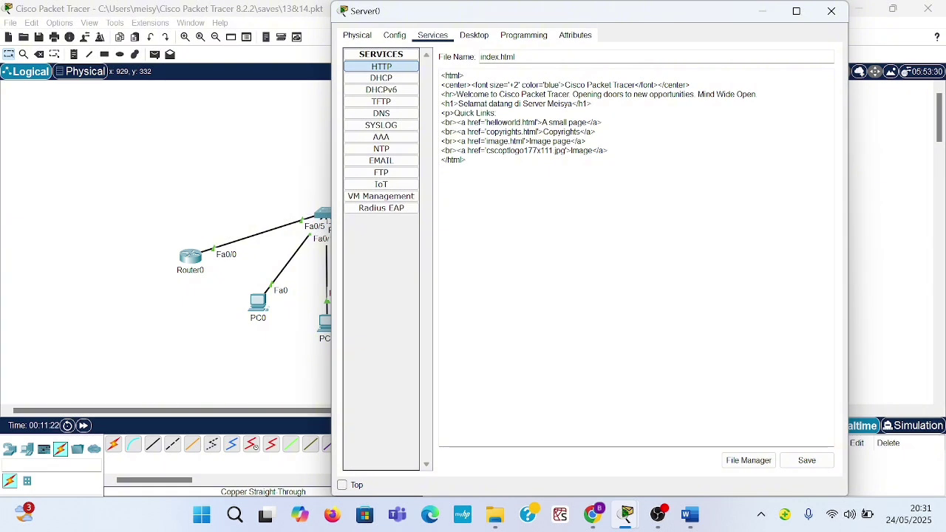
click(807, 461)
click(607, 278)
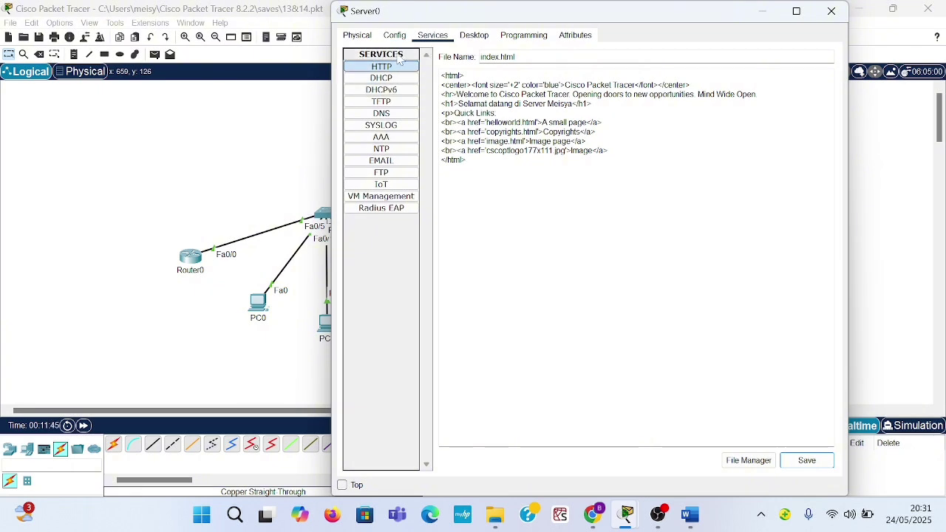
- Review Server0's FTP service user setup and its DNS service resource records, and close the server window
click(382, 173)
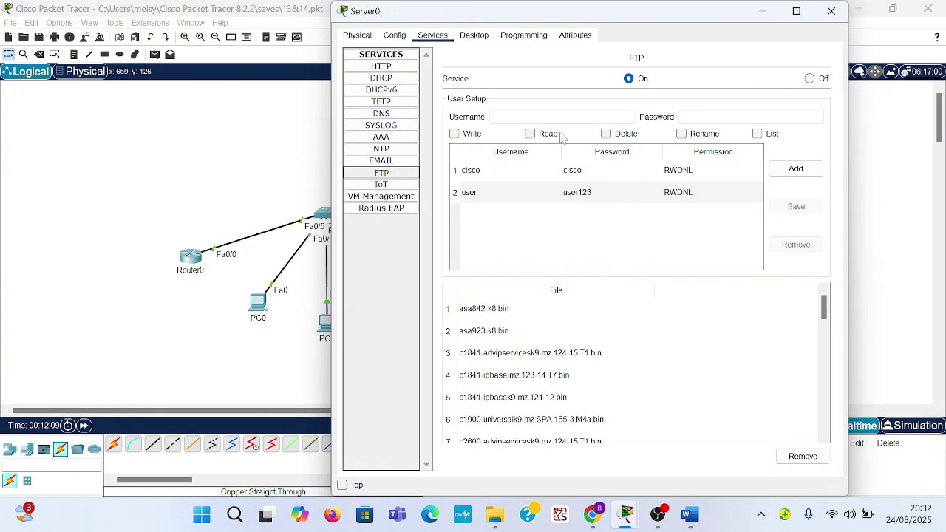
click(721, 117)
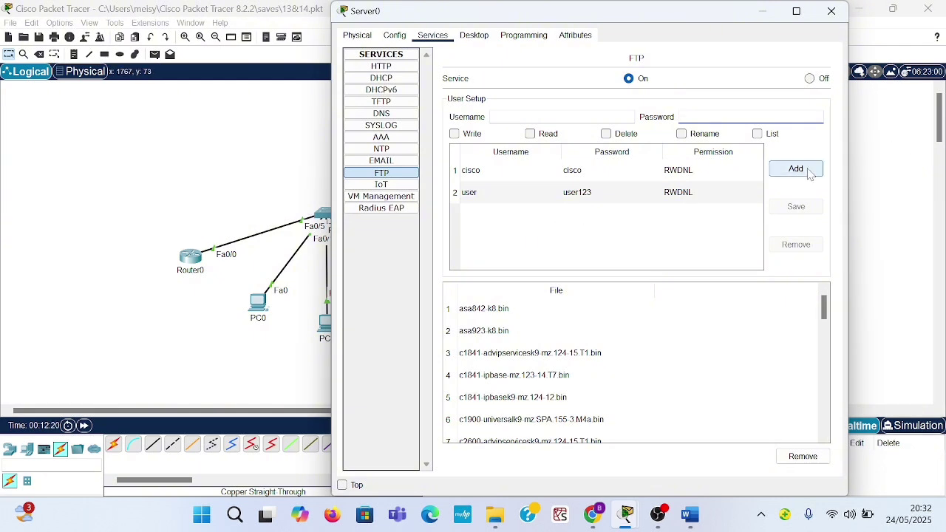
click(390, 116)
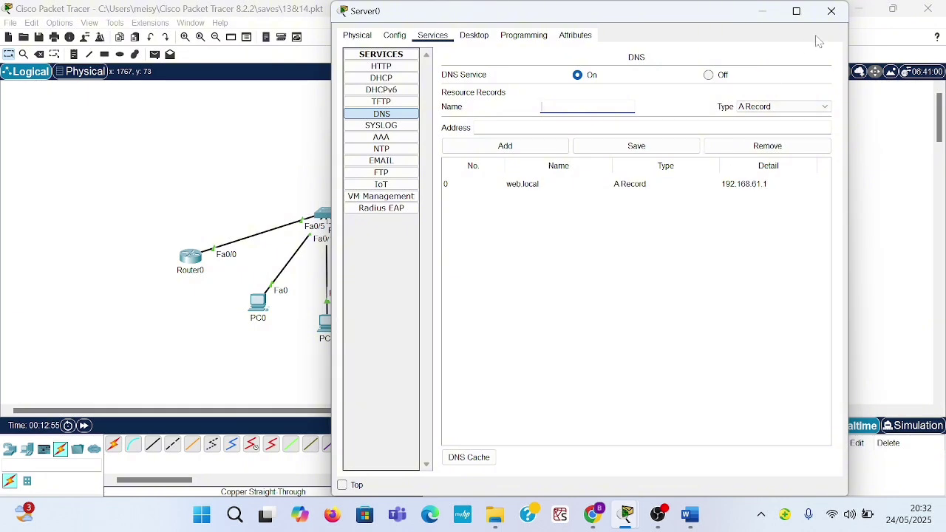
click(831, 10)
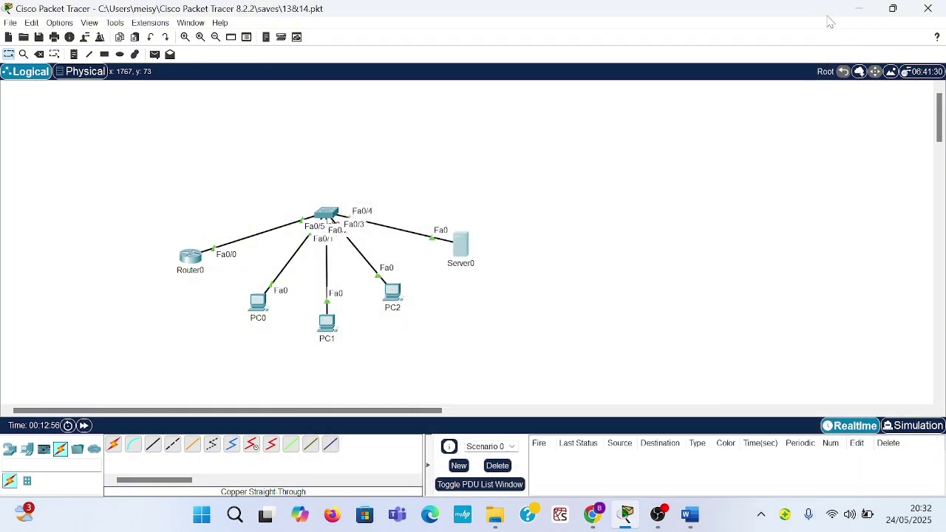
- Ping the server at 192.168.61.1 from PC0's command prompt
click(259, 309)
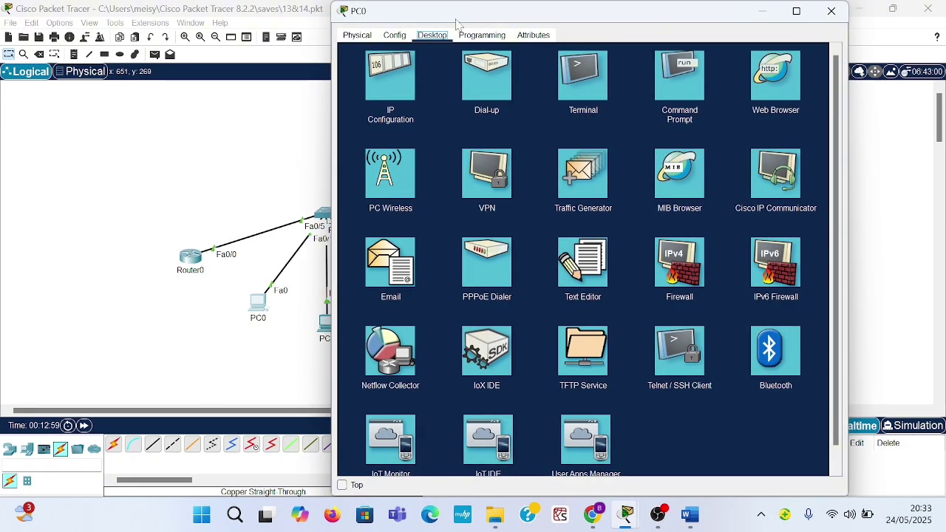
click(682, 67)
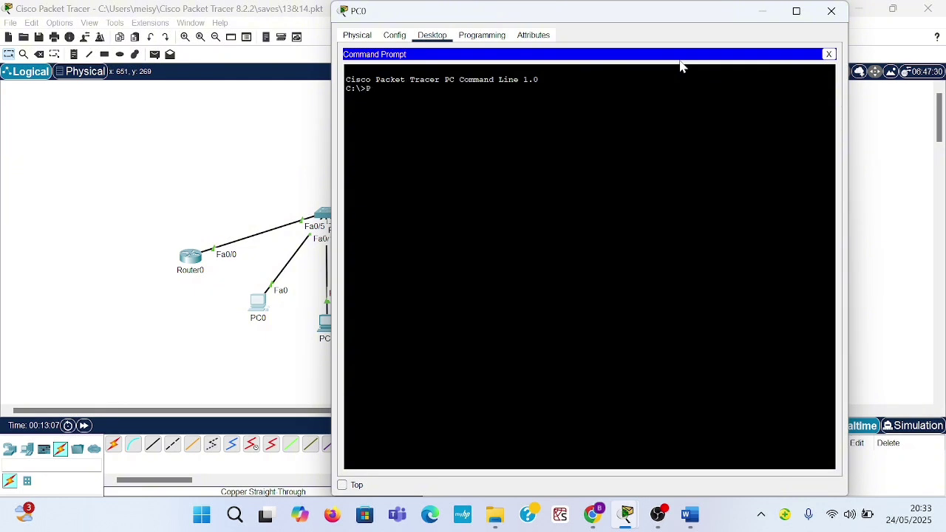
text(ping 2192.168)
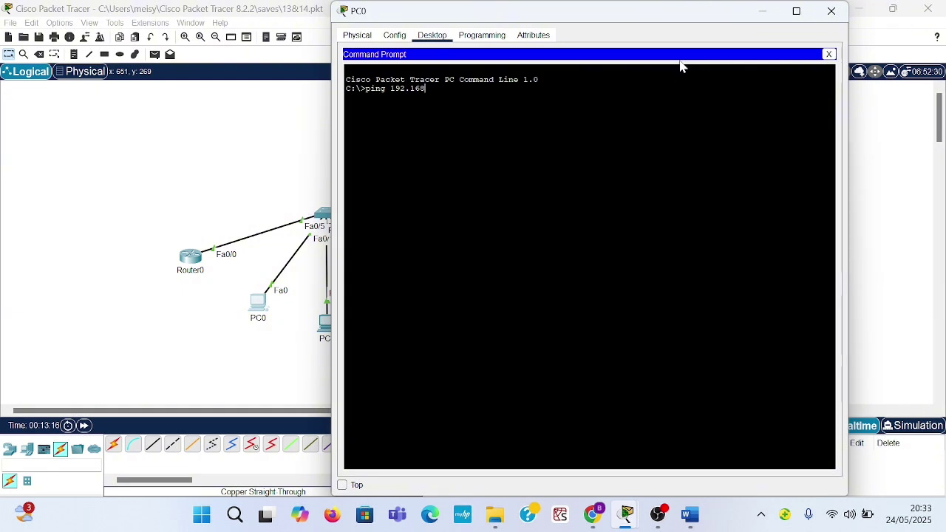
text(.61.1)
key(Return)
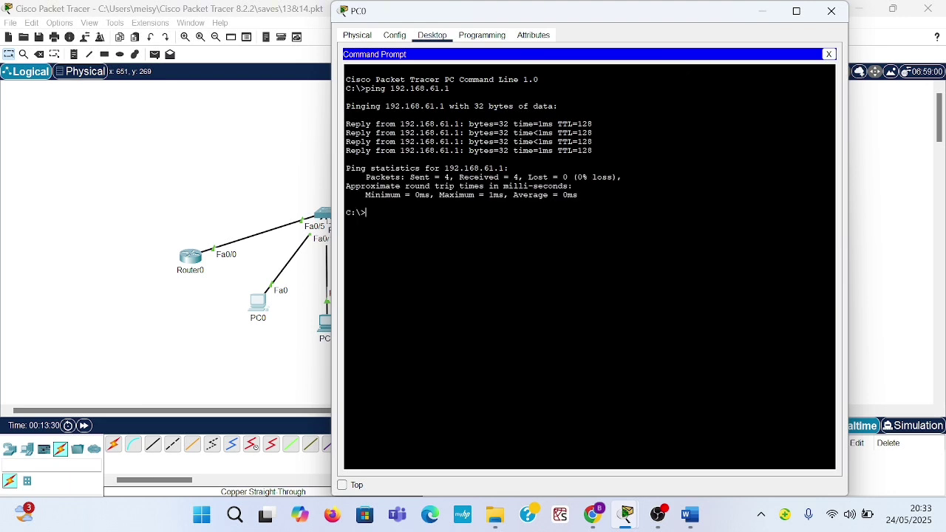
- Close PC0's command prompt and load the page at 192.168.61.1 in its web browser
click(829, 55)
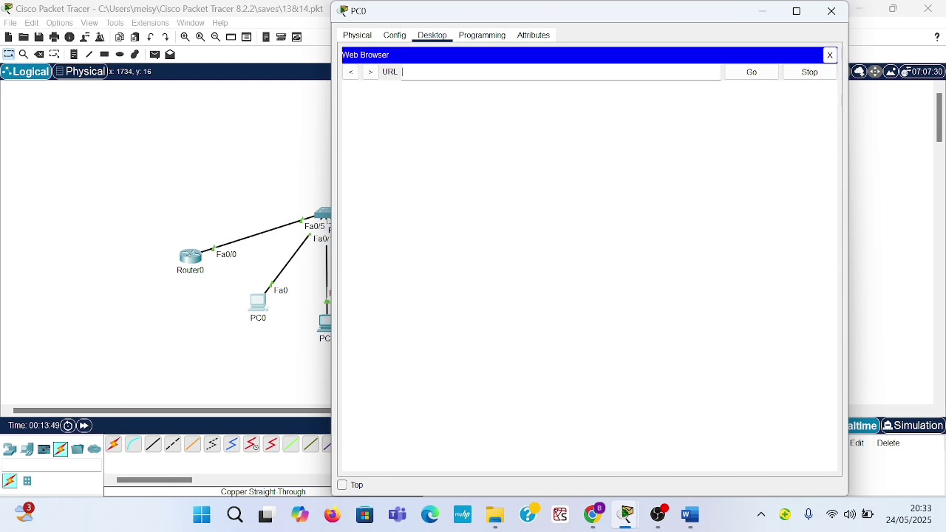
text(92.168.61.1)
click(758, 77)
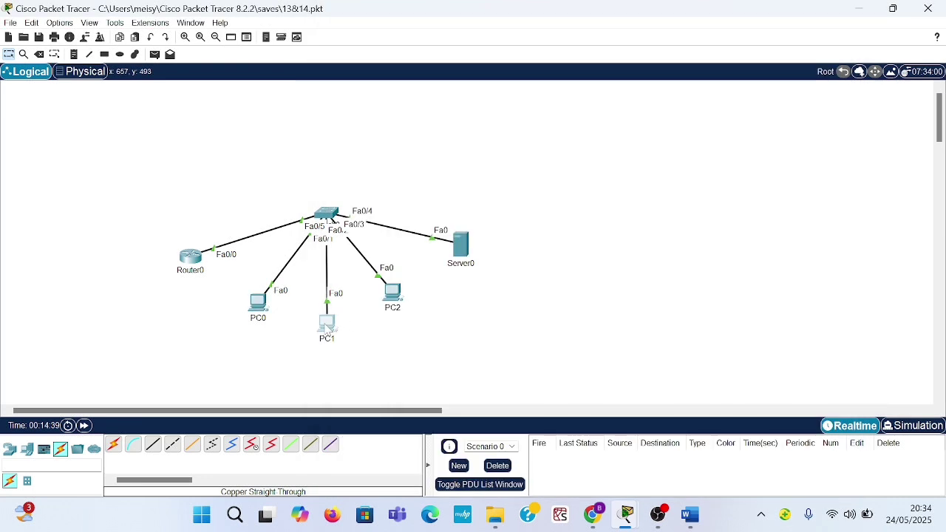
- Try to start an FTP session to 292.168.61.1 from PC1's command prompt
click(328, 325)
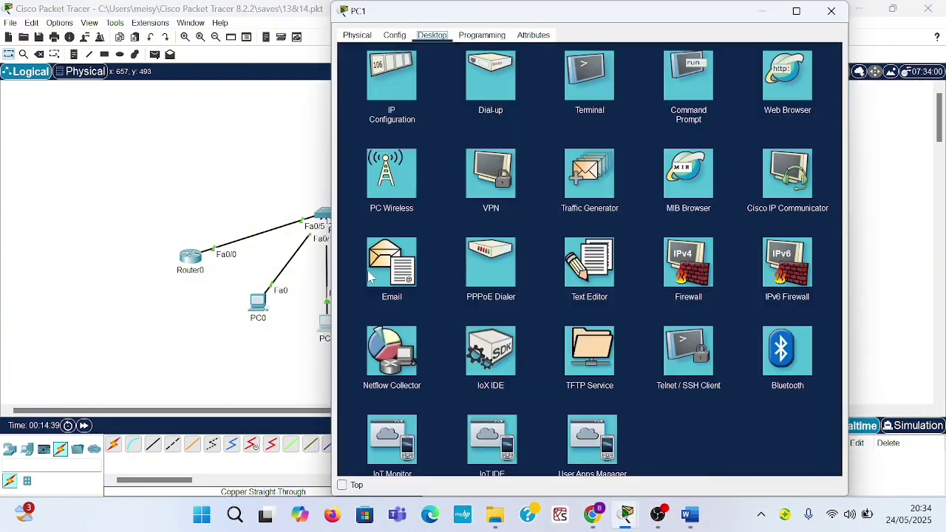
click(679, 74)
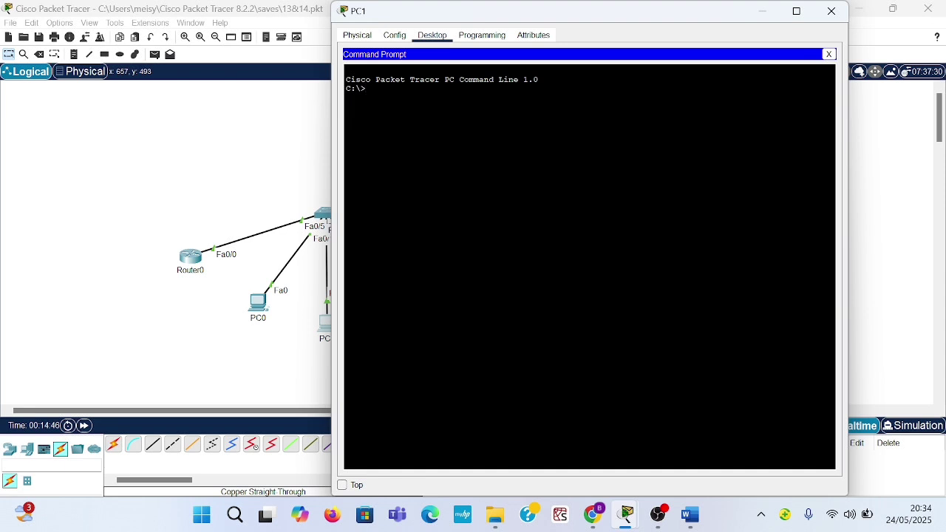
text(ftp 292.168.61.1)
key(Return)
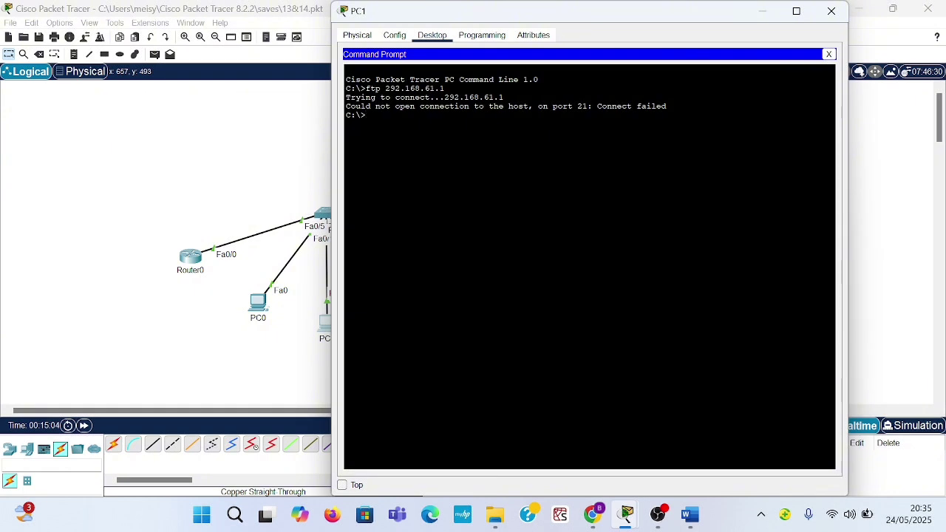
- Correct the recalled FTP command's address to 192.168.61.1 and connect to the server
key(Up)
key(BackSpace)
text(1)
key(Right)
key(Right)
key(Right)
key(Right)
key(Right)
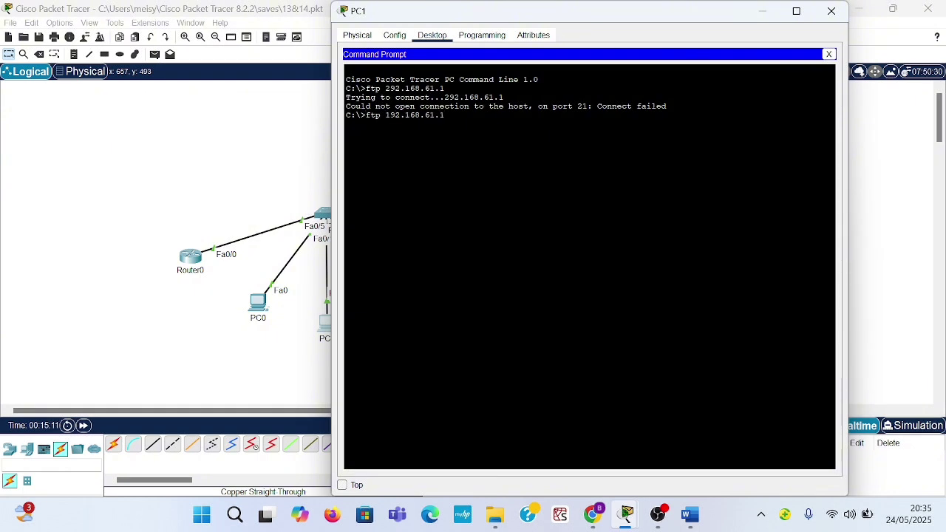
key(Return)
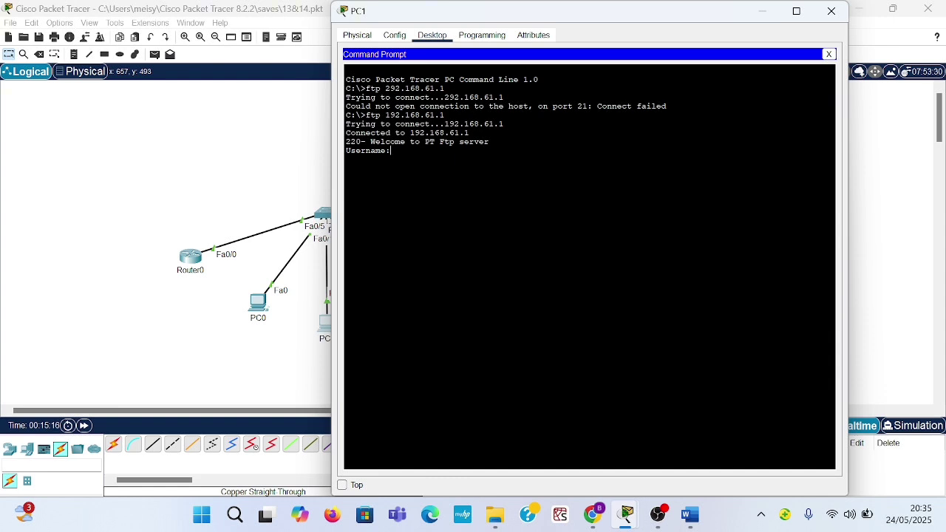
- Try to log in to the FTP server with the username user and the account password
text(ser)
key(Return)
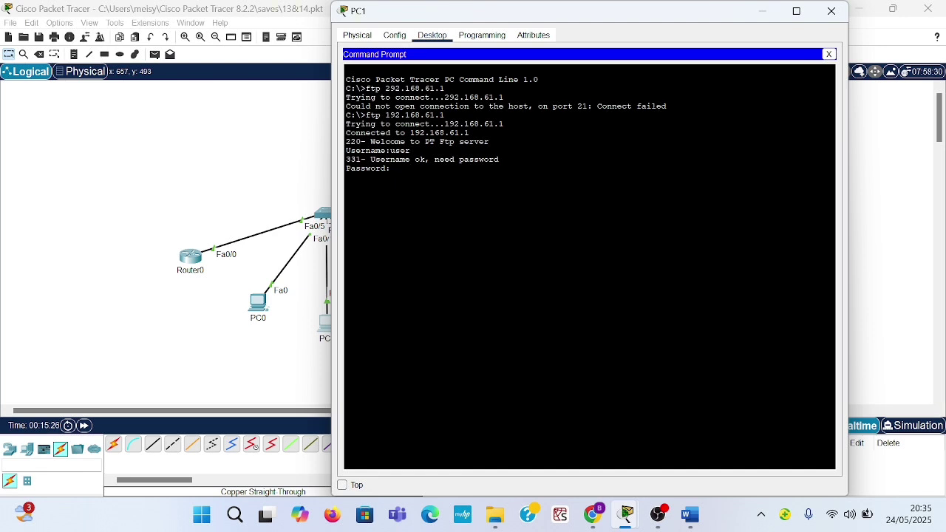
key(Return)
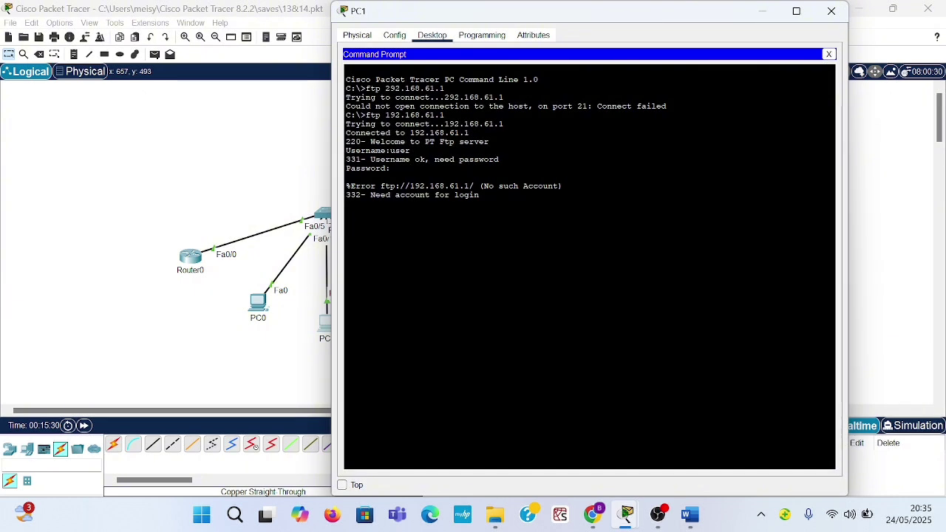
- Restart the FTP connection to 192.168.61.1 and log in as user with the account password
key(Up)
key(Return)
text(user)
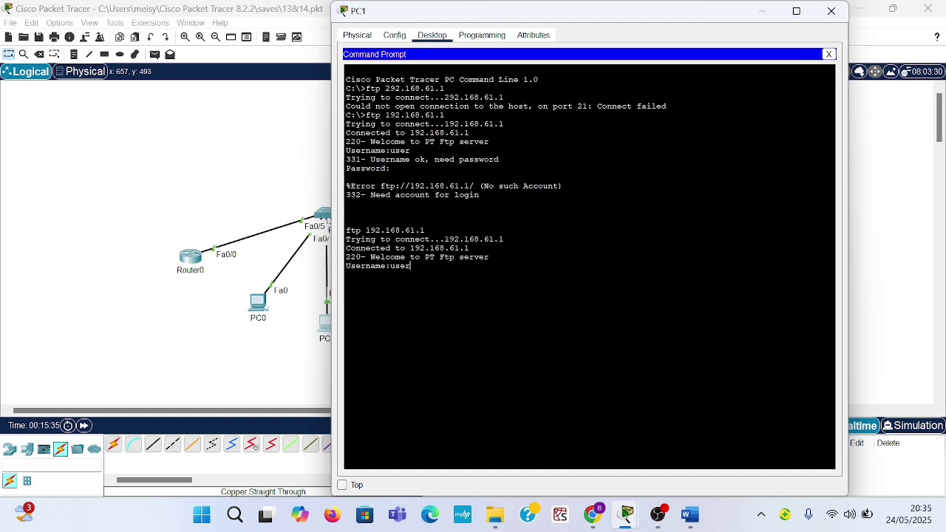
key(Return)
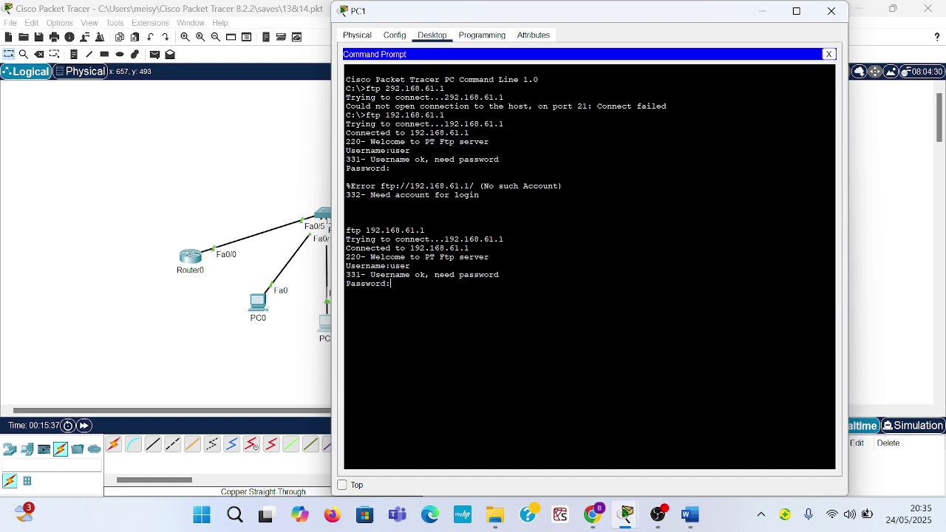
key(Return)
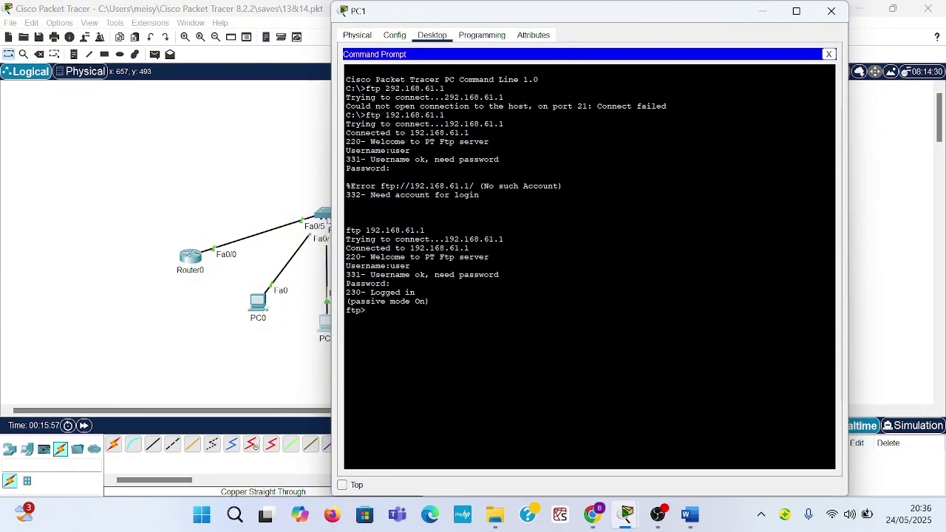
- Fetch asa842-k8.bin over PC1's FTP session with get, checking the file name in Server0's FTP file list
text(get)
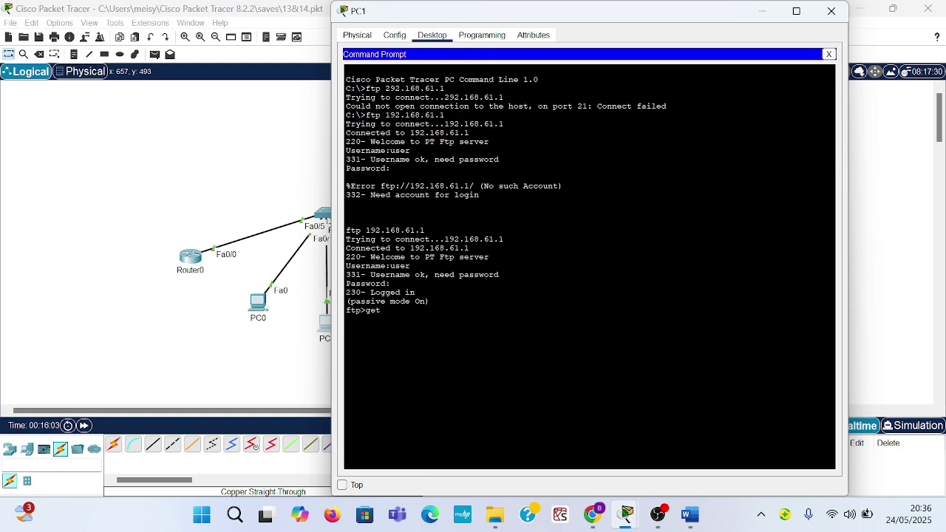
mouse_move(627, 516)
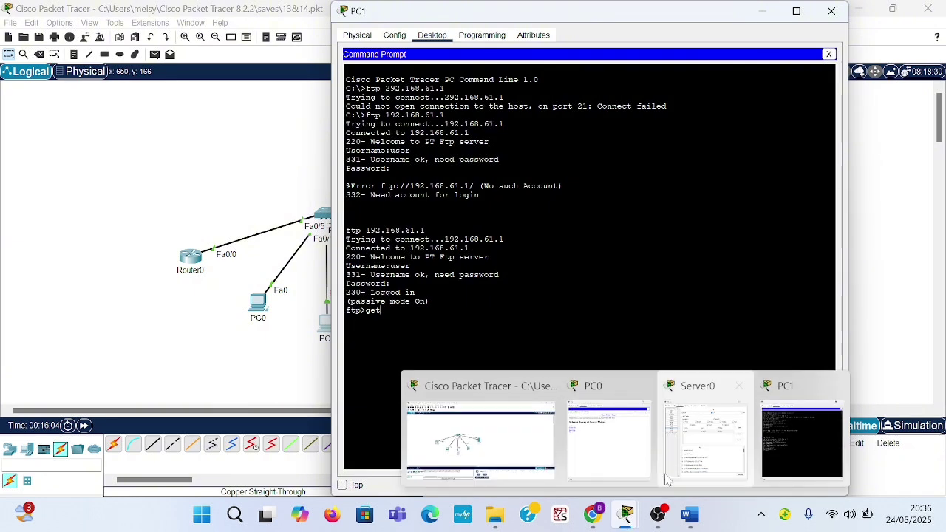
click(669, 477)
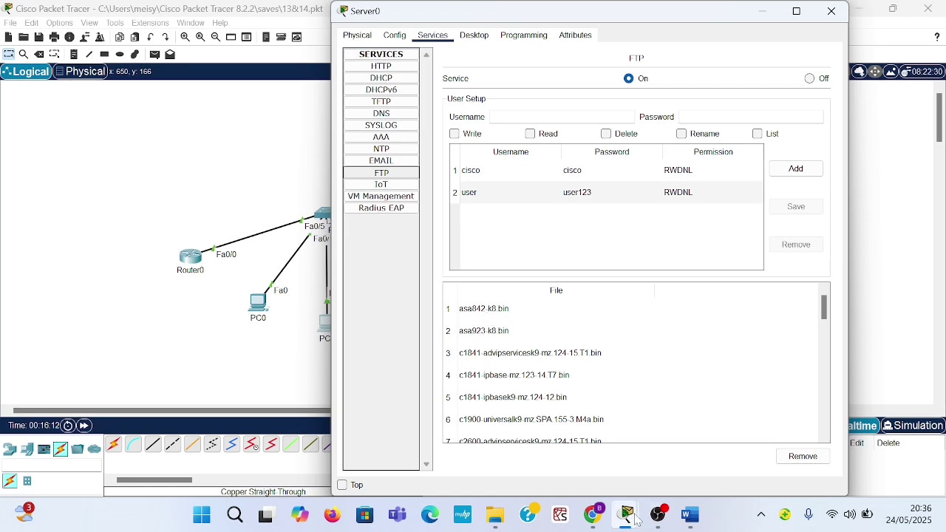
mouse_move(627, 515)
click(804, 443)
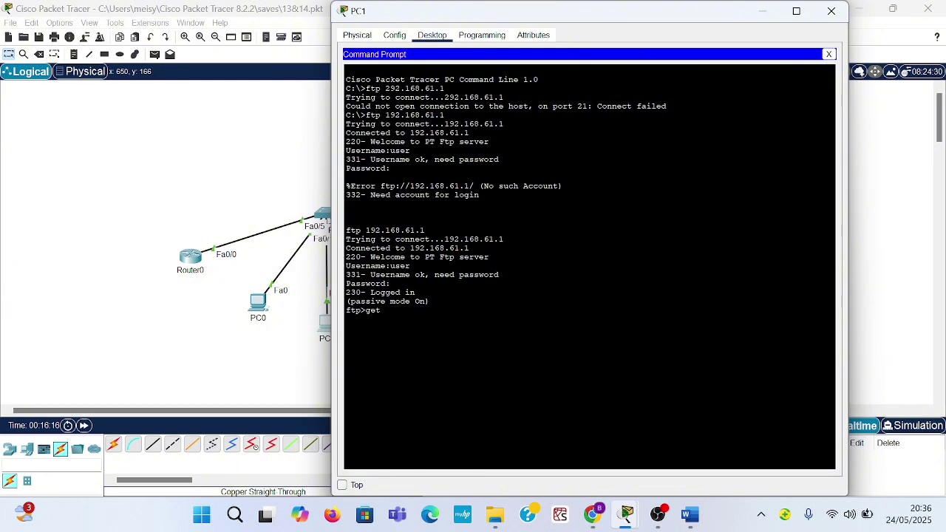
text(asa842-)
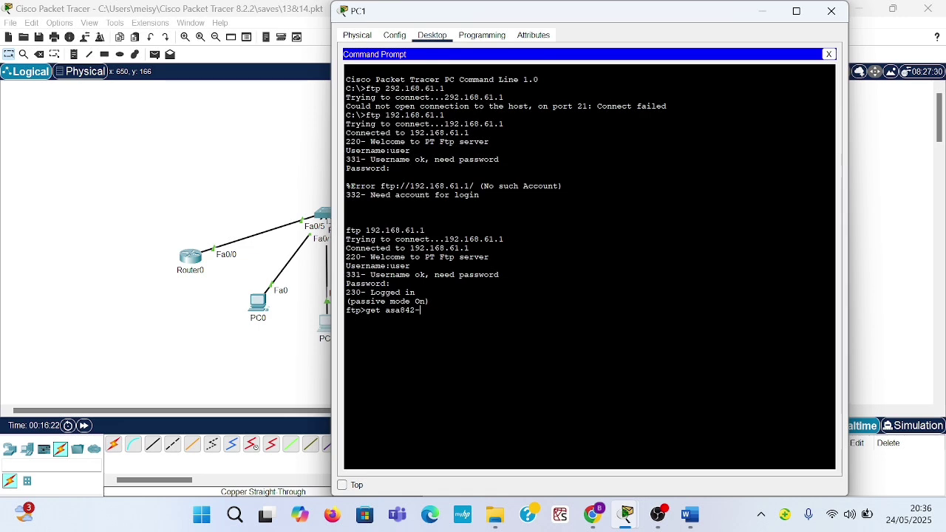
text(k)
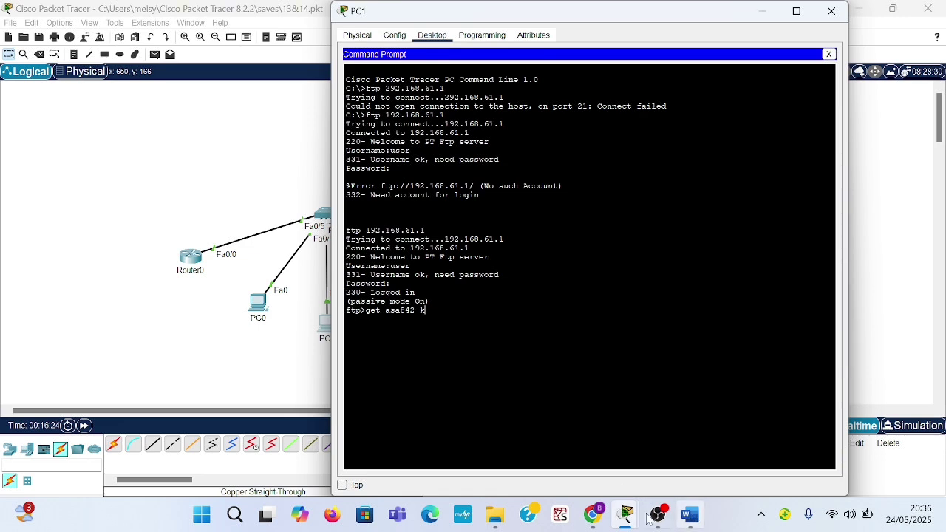
mouse_move(621, 520)
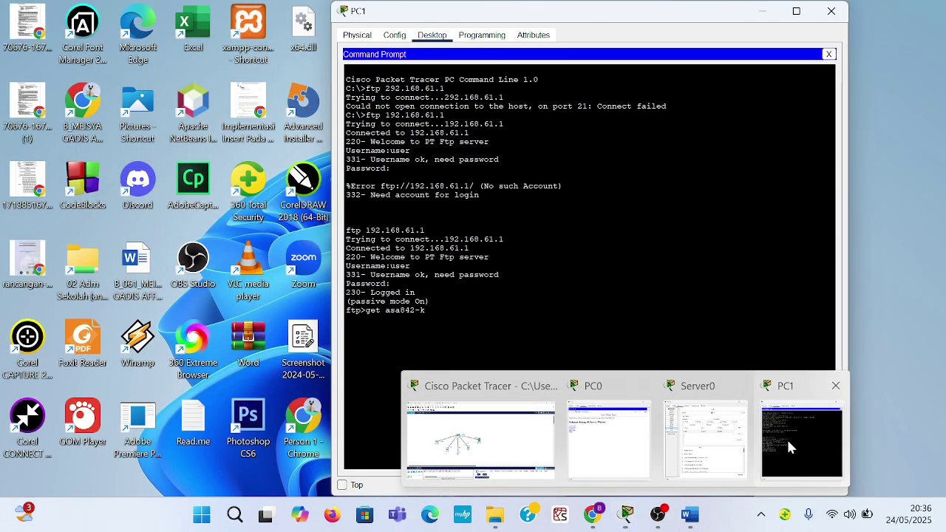
click(787, 438)
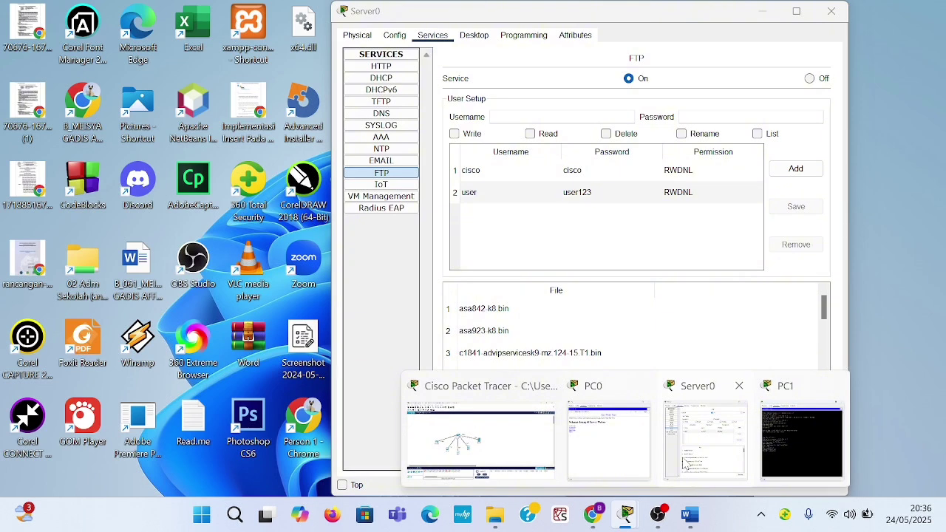
text(842-k8)
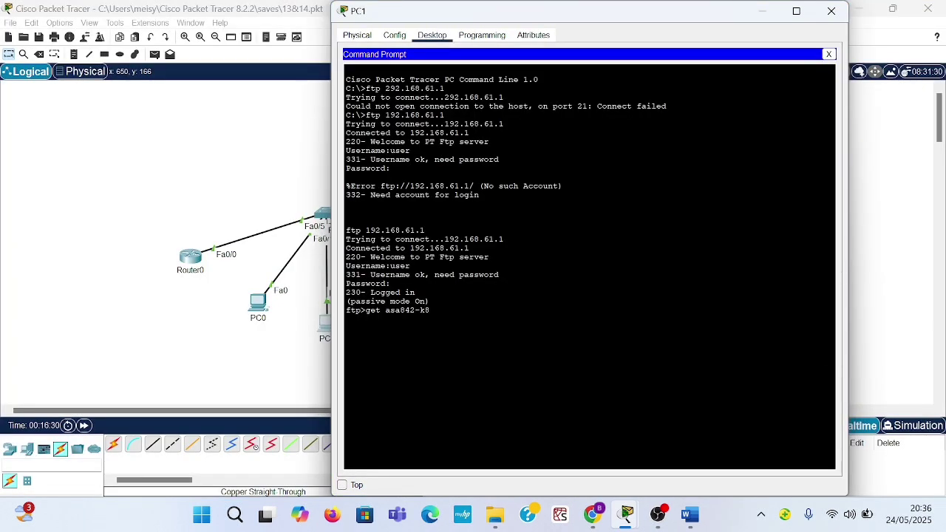
text(.bin)
key(Return)
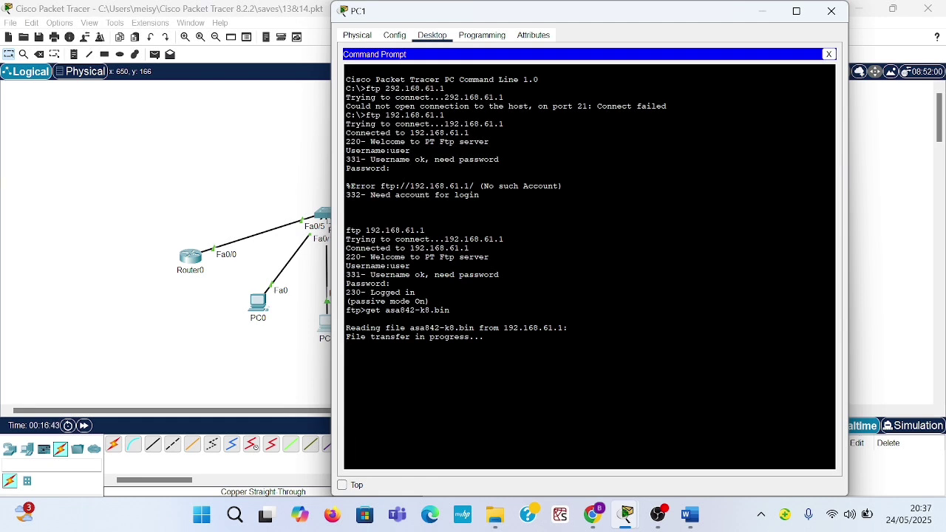
- Bring up PC2 and request the page web.local in its web browser
click(240, 297)
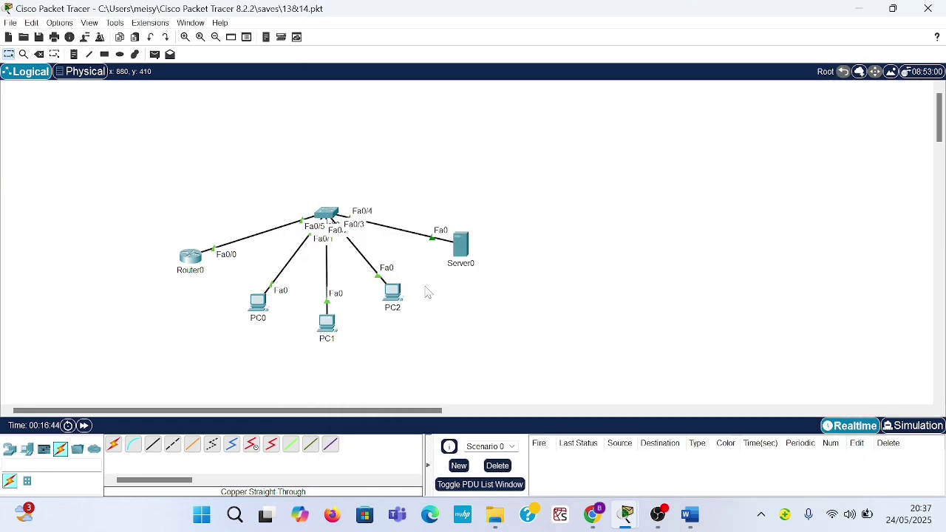
click(400, 293)
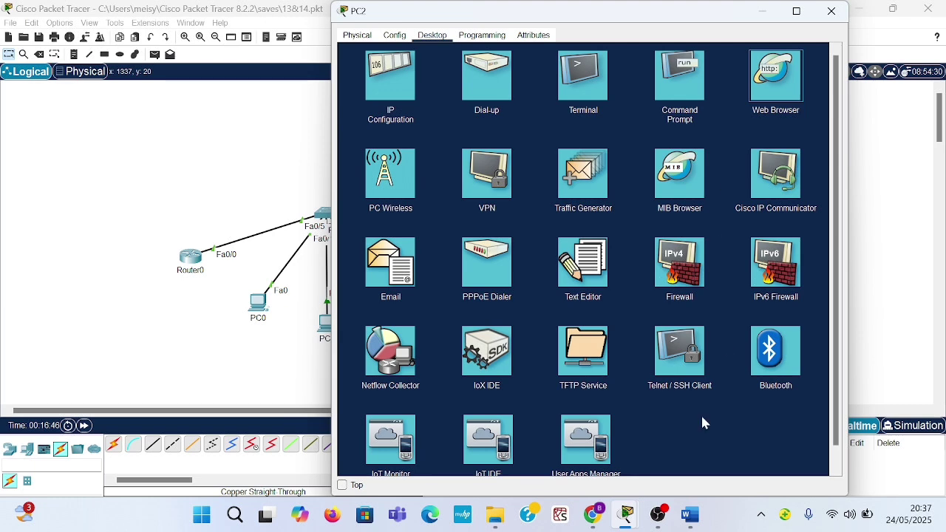
mouse_move(632, 512)
mouse_move(686, 455)
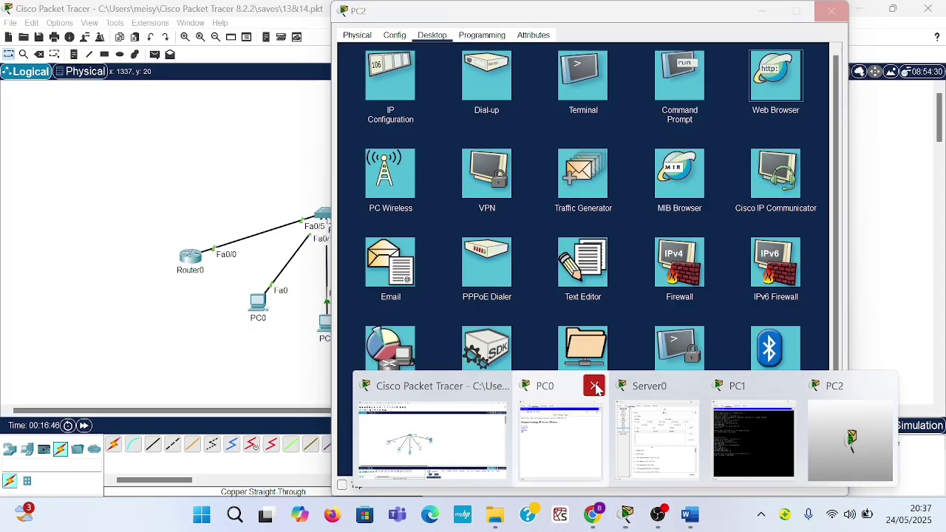
click(596, 386)
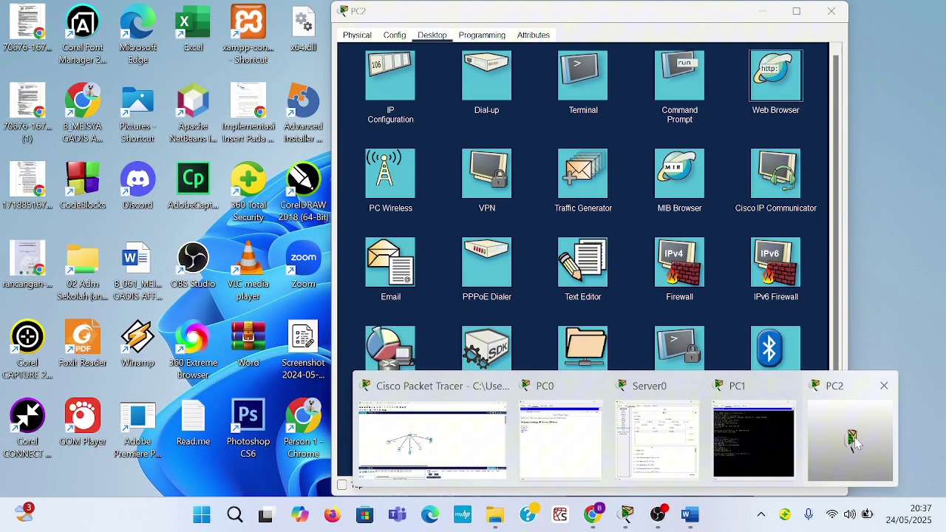
click(856, 442)
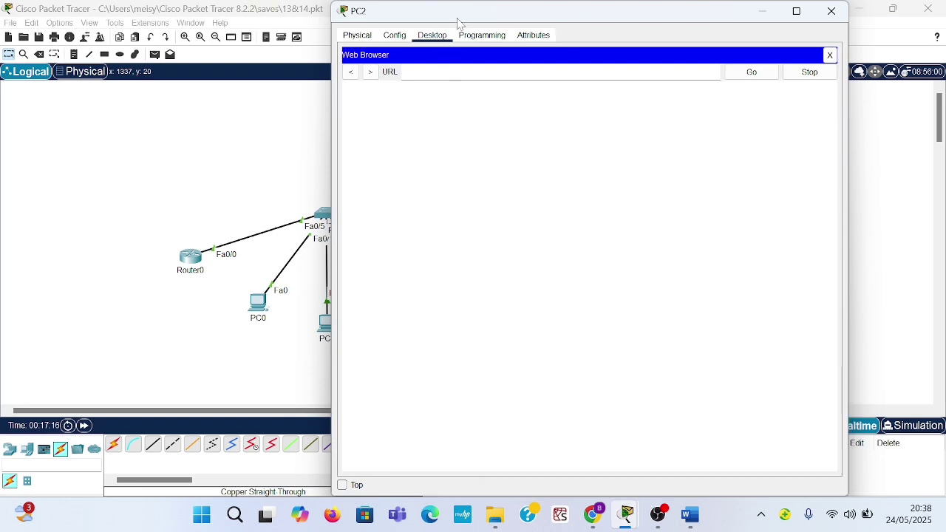
text(web.)
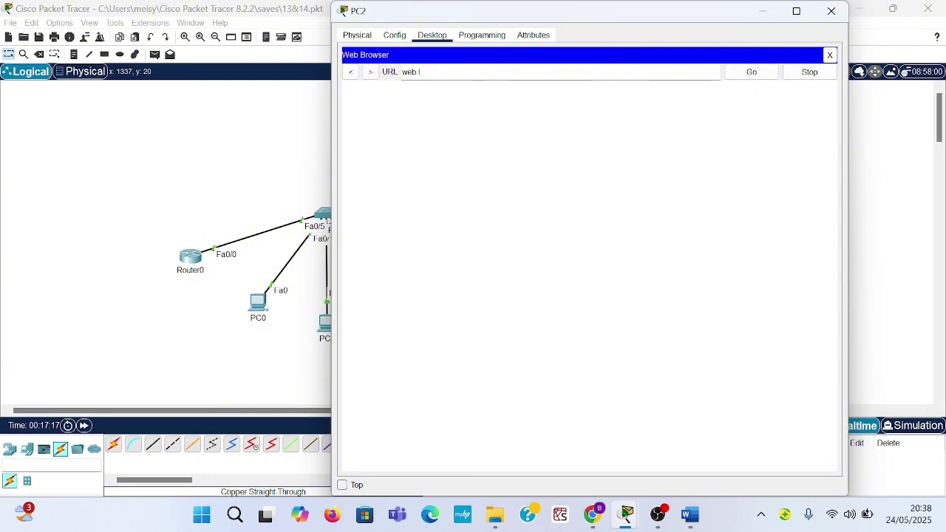
text(local)
click(752, 71)
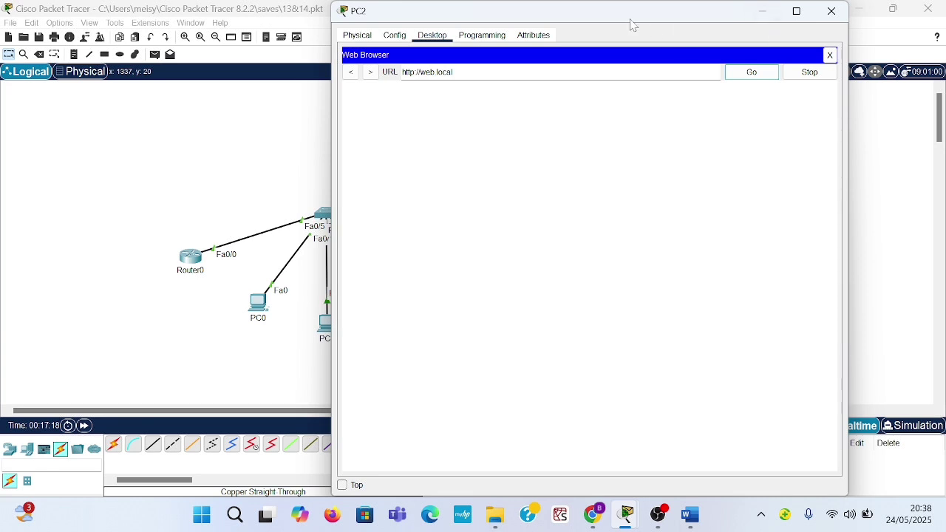
drag(629, 22, 599, 34)
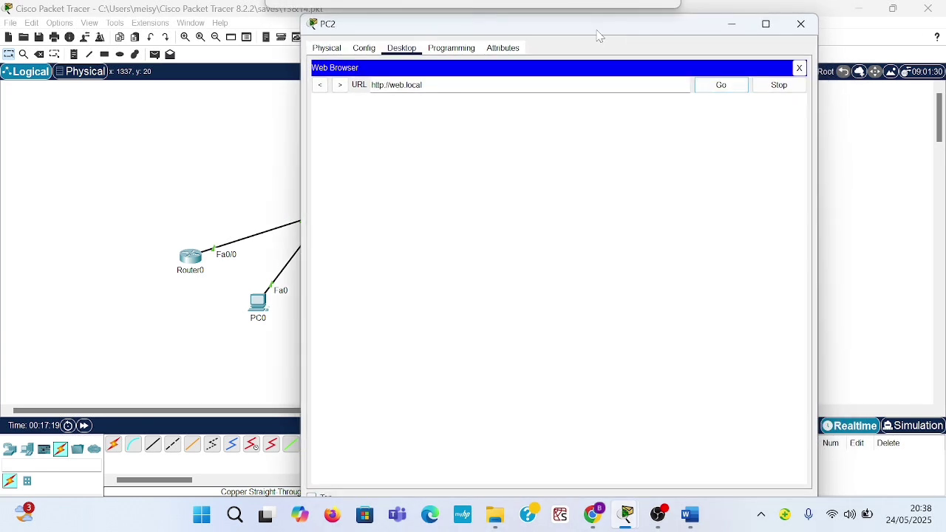
click(721, 85)
click(721, 85)
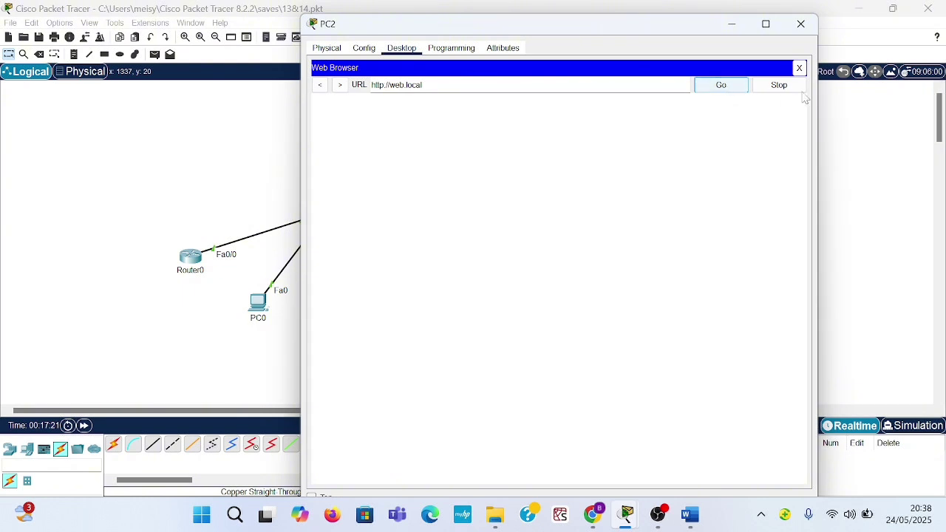
- Close Server0's window, check the web.local page on PC2, and review the FTP transfer in PC1's command prompt
mouse_move(627, 518)
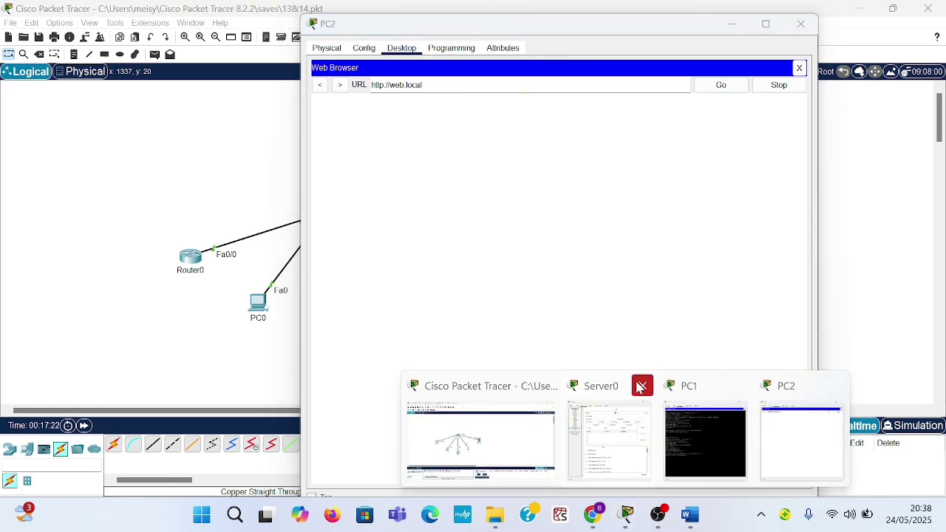
click(641, 386)
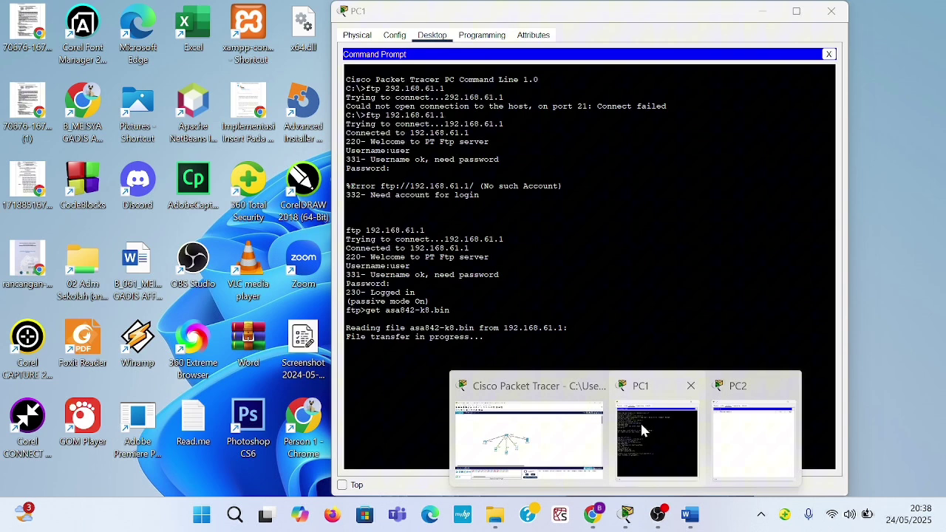
click(640, 422)
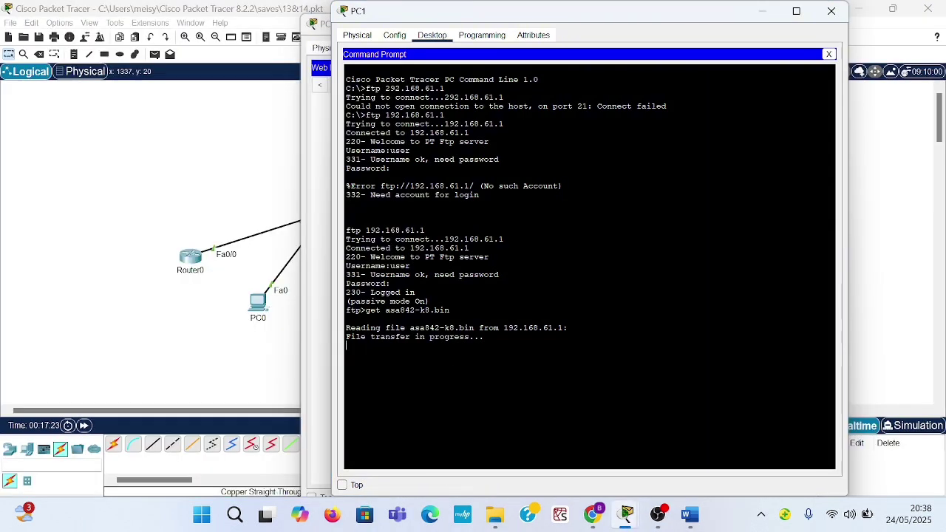
click(323, 267)
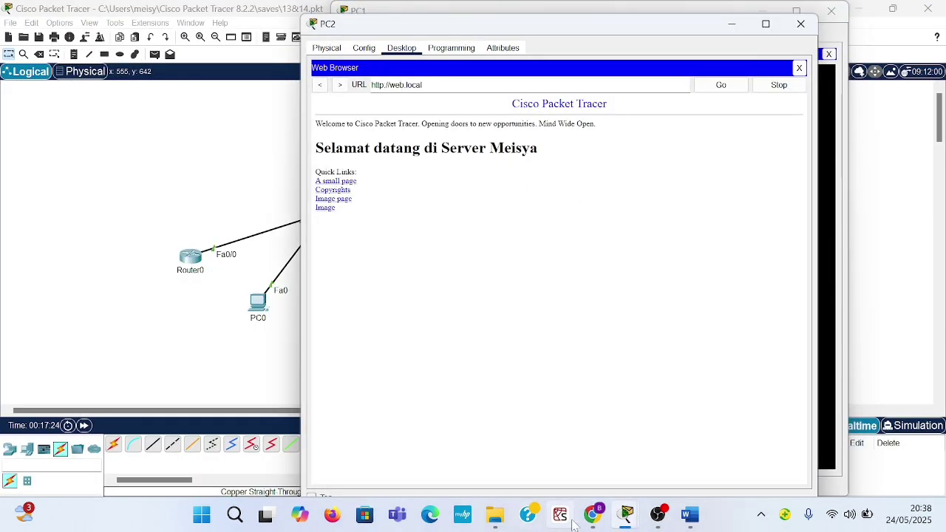
mouse_move(626, 514)
click(673, 435)
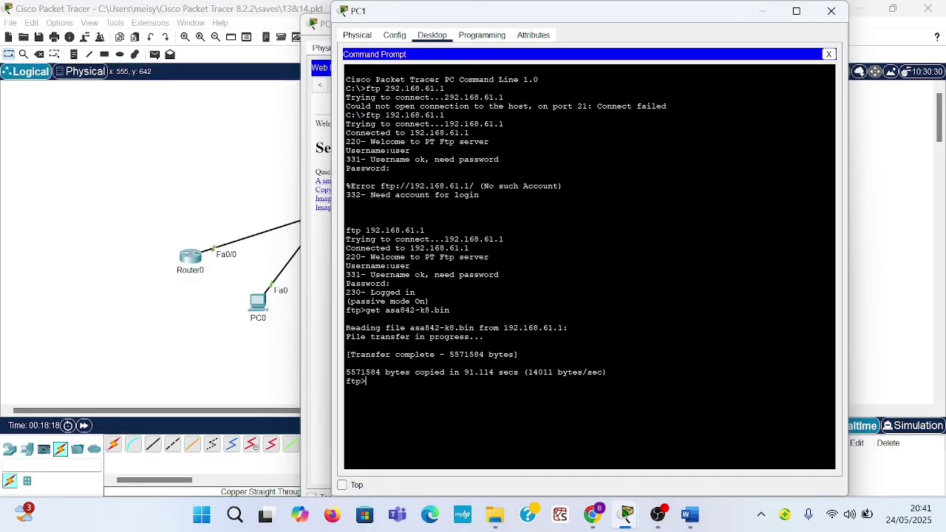
- Consult the assignment in Word, close the PC1 and PC2 windows, and return to the Packet Tracer topology
click(691, 515)
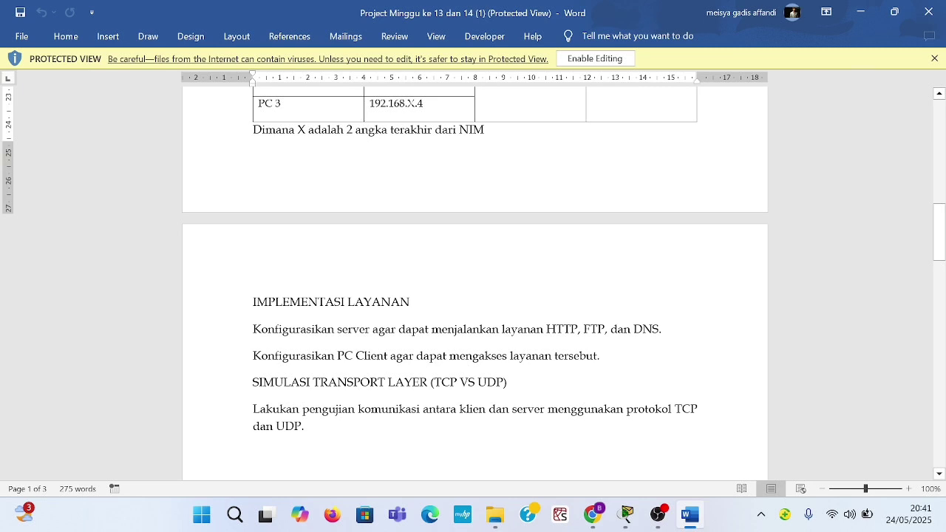
mouse_move(626, 514)
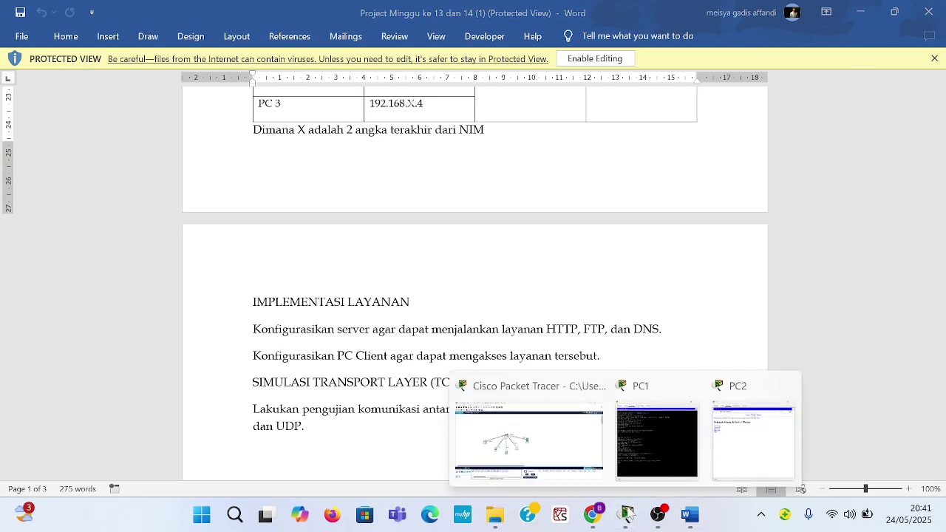
click(691, 385)
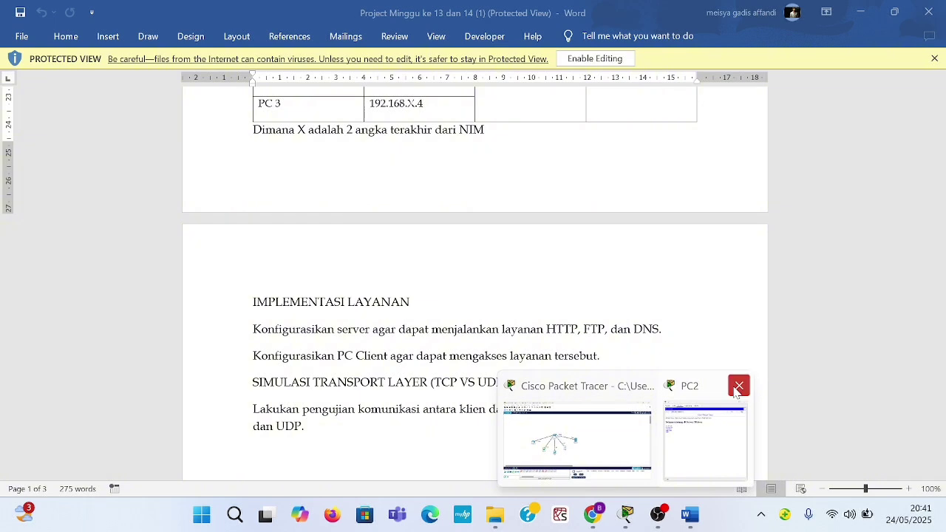
click(737, 385)
click(625, 436)
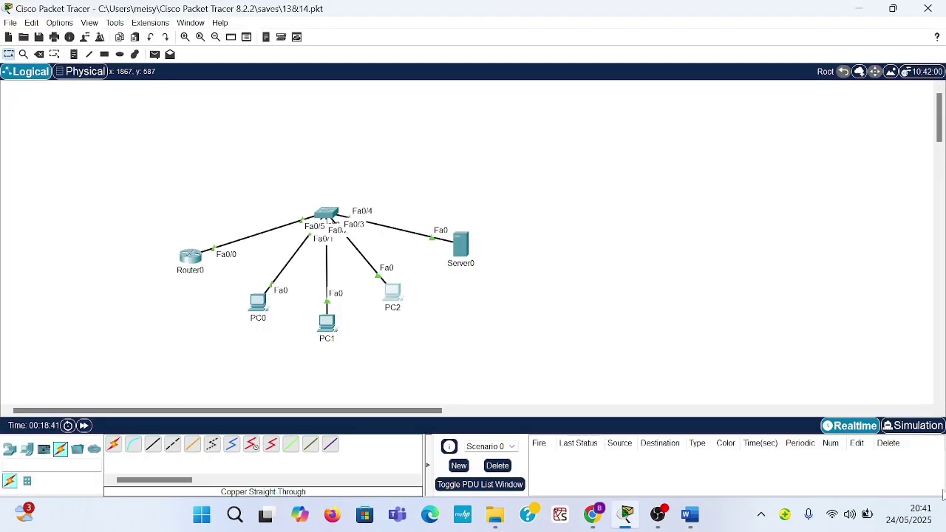
- Switch to Simulation mode and add HTTP to the visible event filters
click(914, 427)
click(800, 407)
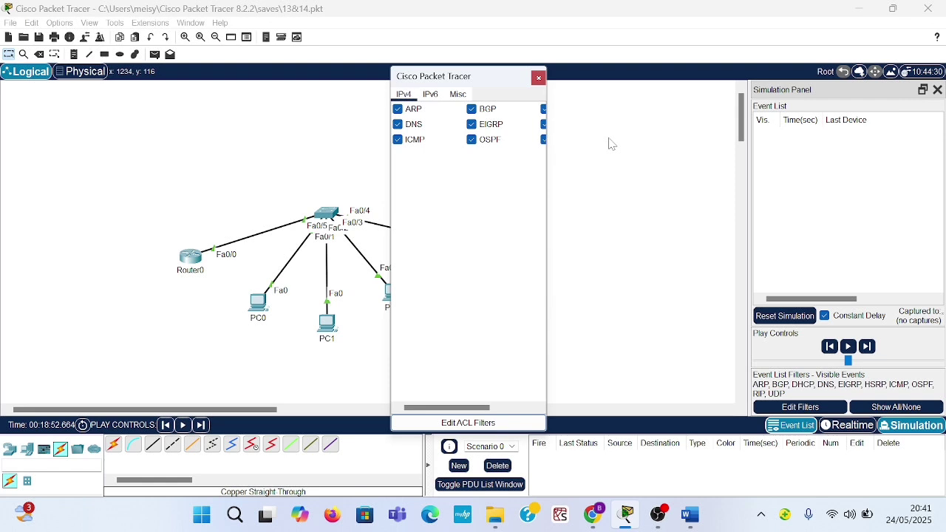
click(432, 95)
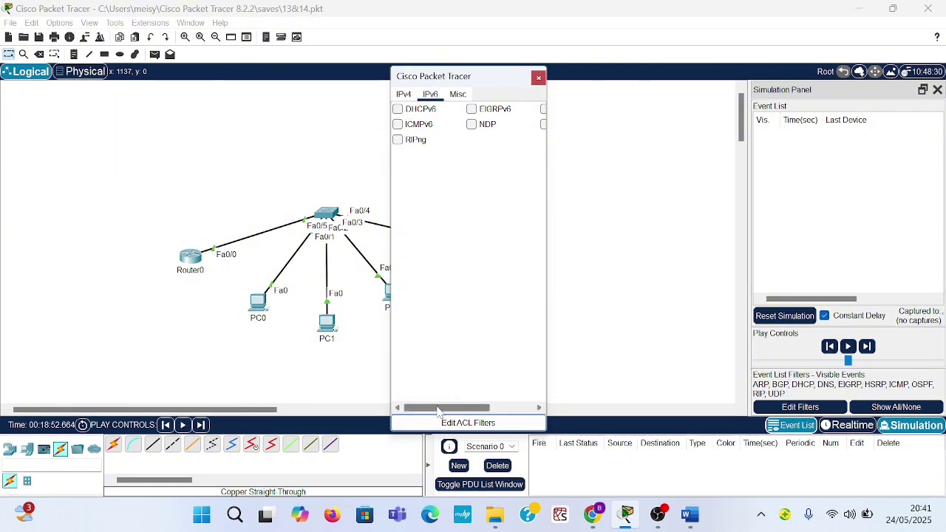
mouse_move(437, 412)
mouse_down()
mouse_move(479, 412)
mouse_move(440, 413)
mouse_up()
click(466, 97)
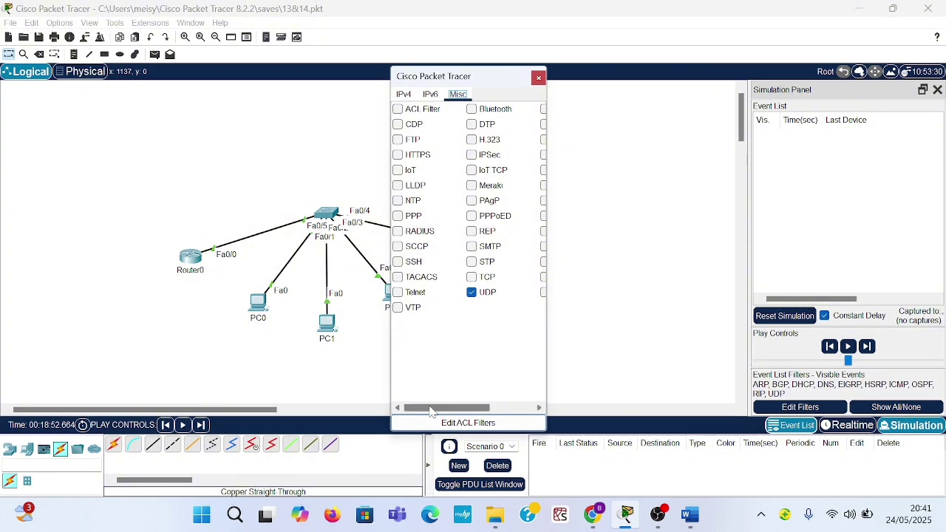
scroll(438, 422, right, 3)
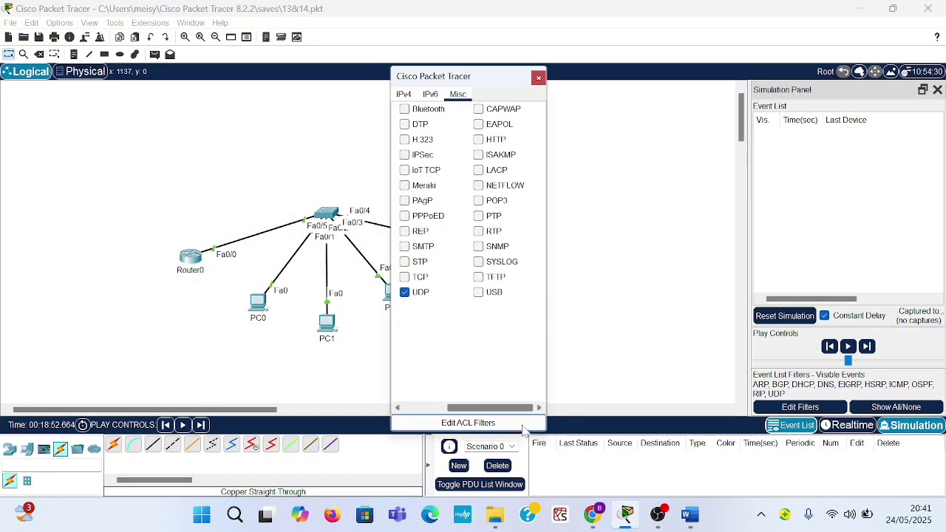
click(479, 140)
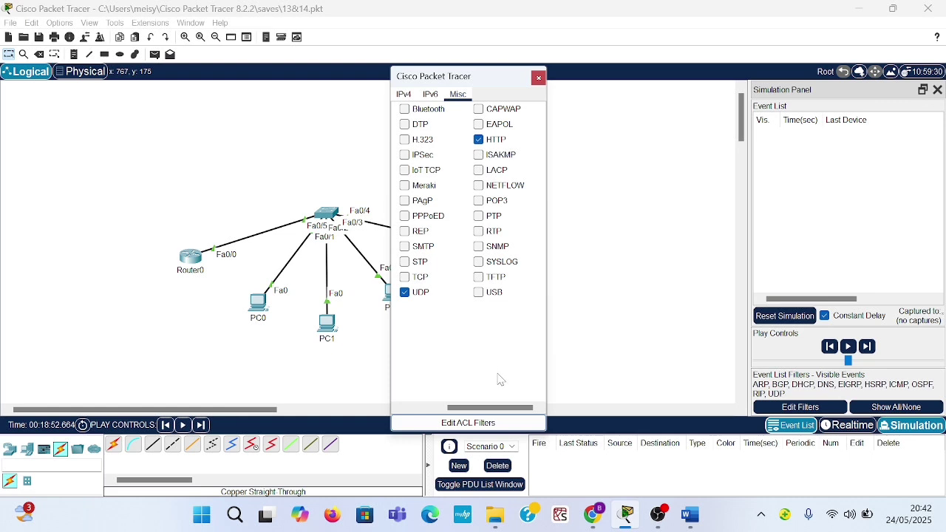
- Add TCP and FTP to the event filters, exclude UDP and DNS, and close the filter window
drag(490, 407, 446, 407)
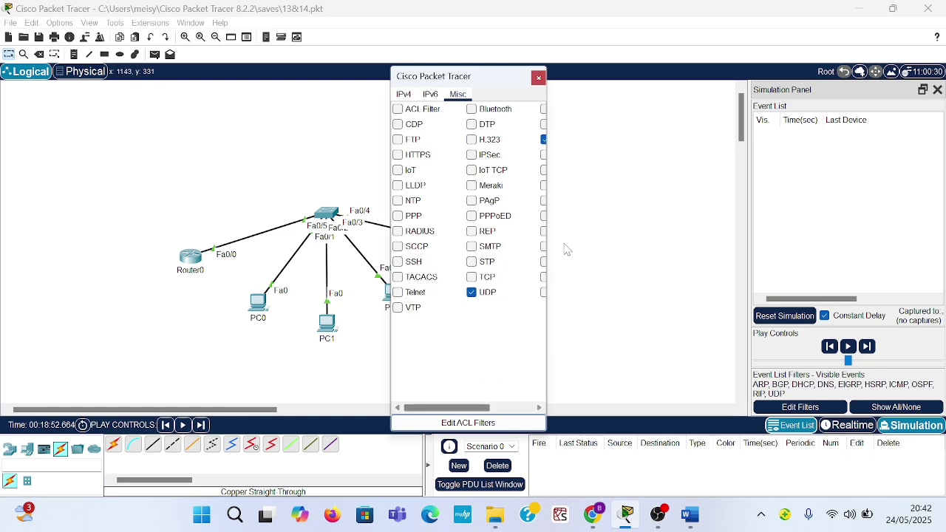
click(471, 278)
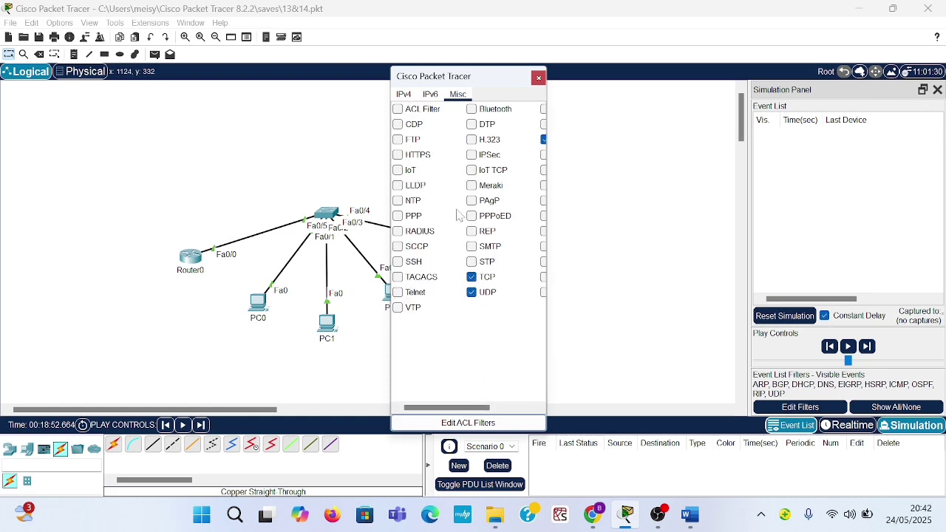
click(398, 140)
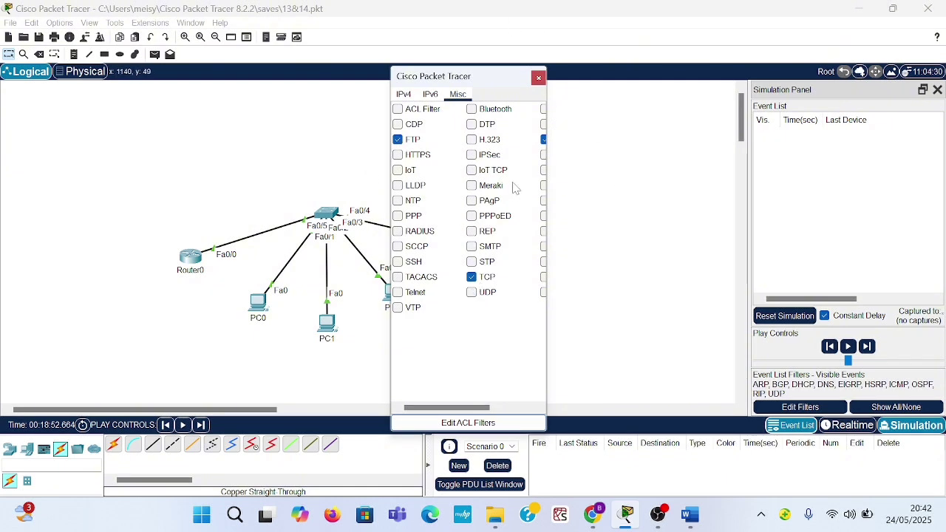
click(405, 95)
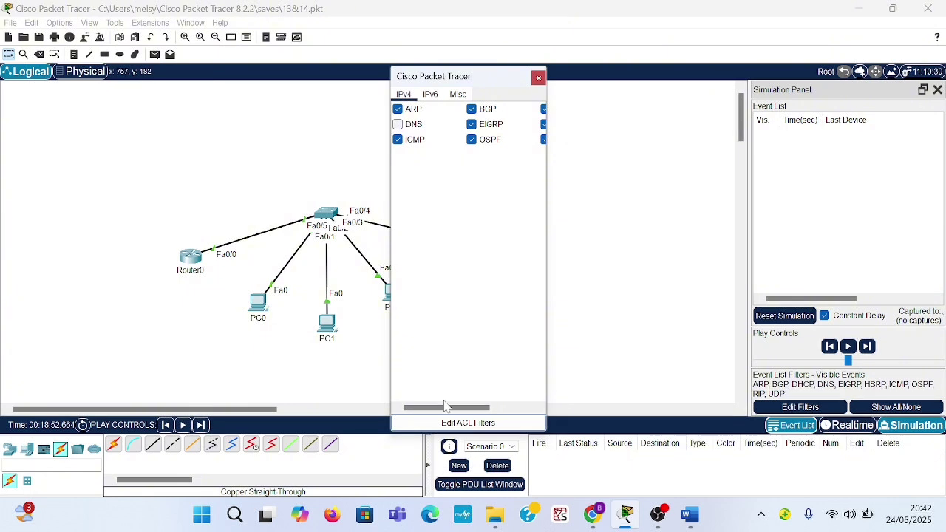
drag(448, 408, 468, 418)
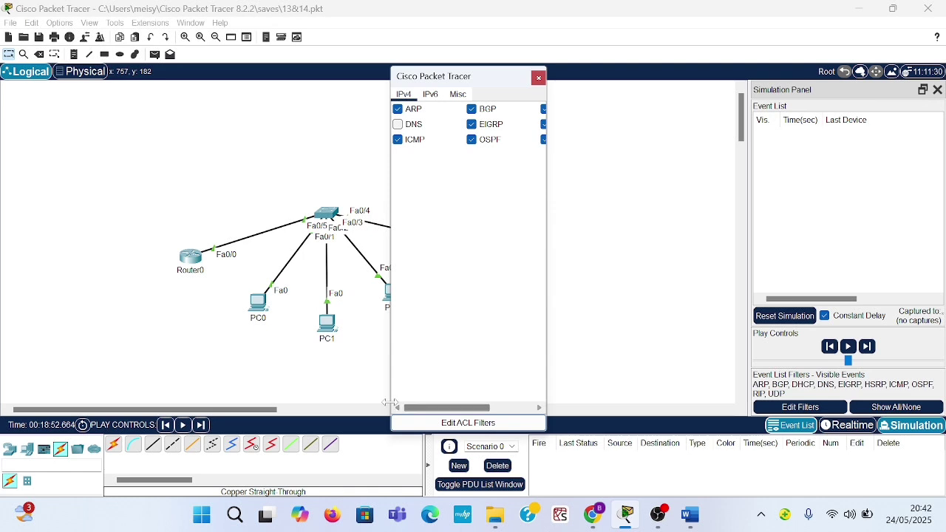
click(538, 78)
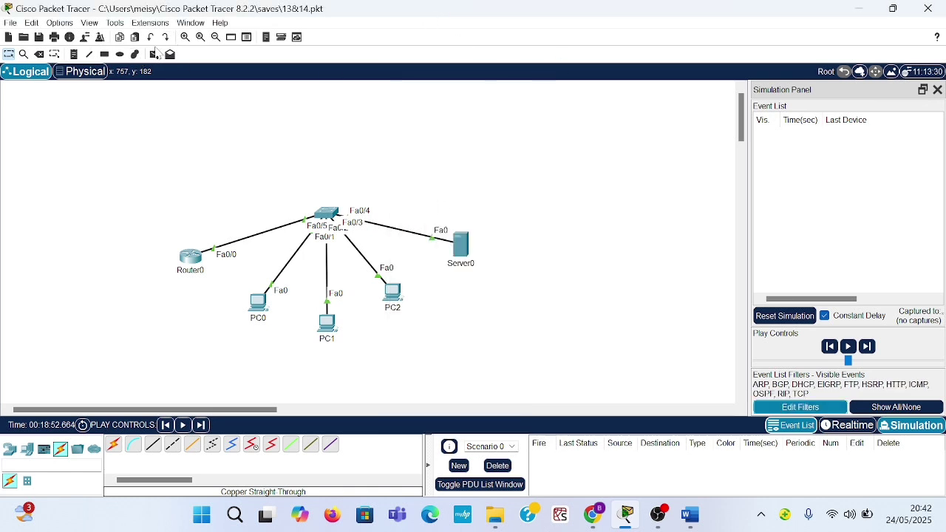
- Send a simple PDU from PC0 to Server0 and advance the simulation event by event until the reply reaches PC0
click(154, 55)
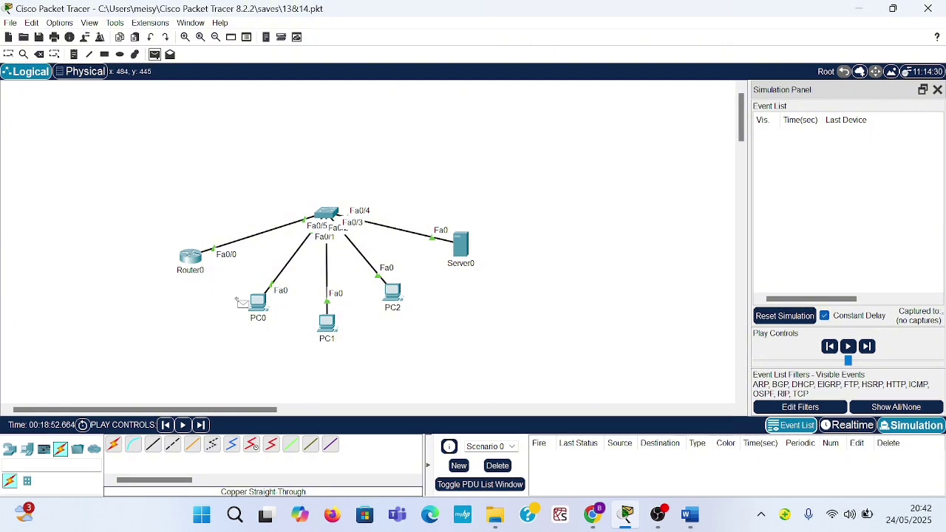
click(261, 306)
click(465, 247)
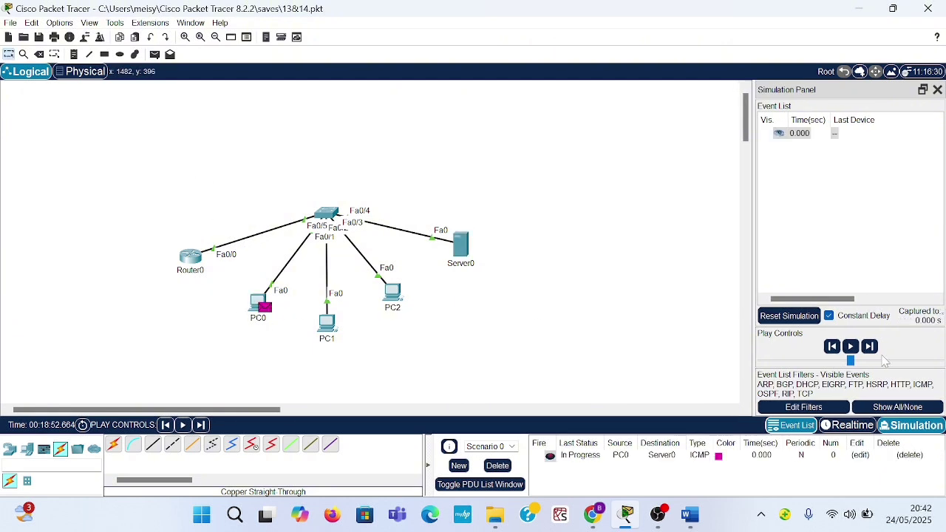
click(870, 349)
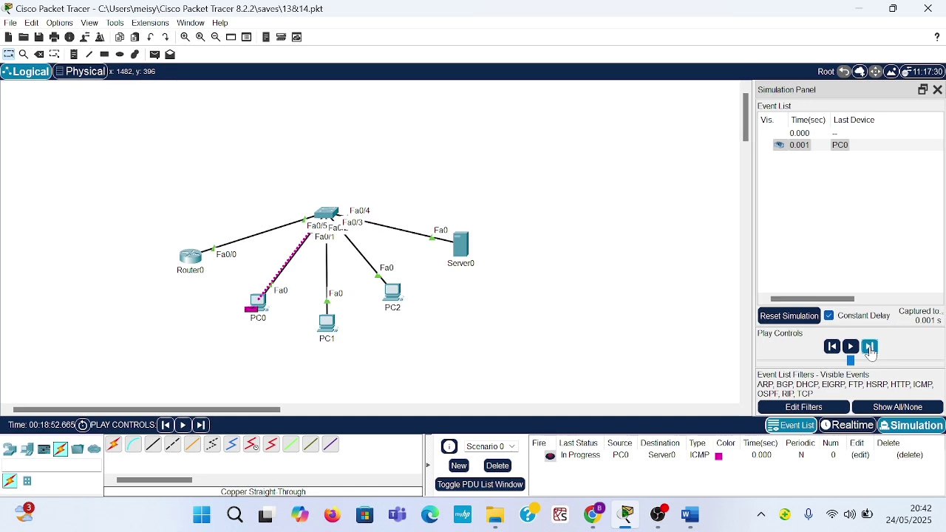
click(870, 348)
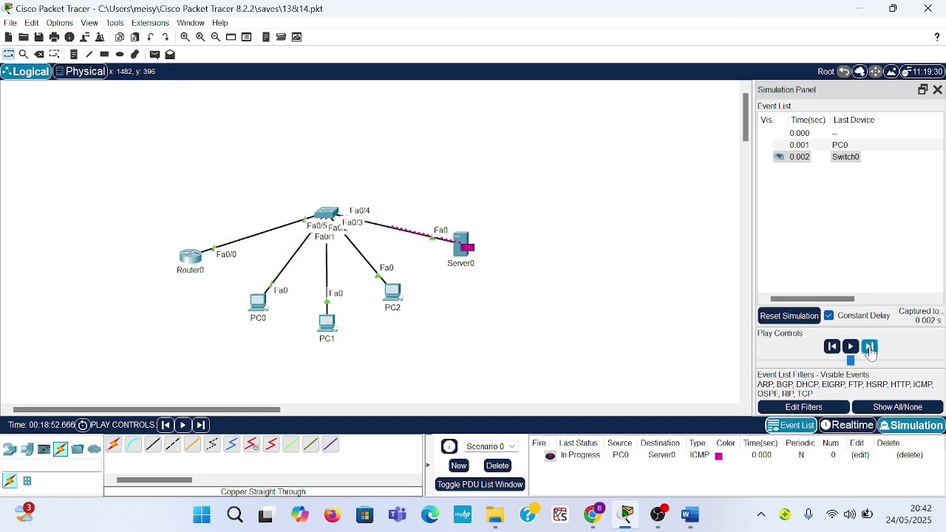
click(870, 347)
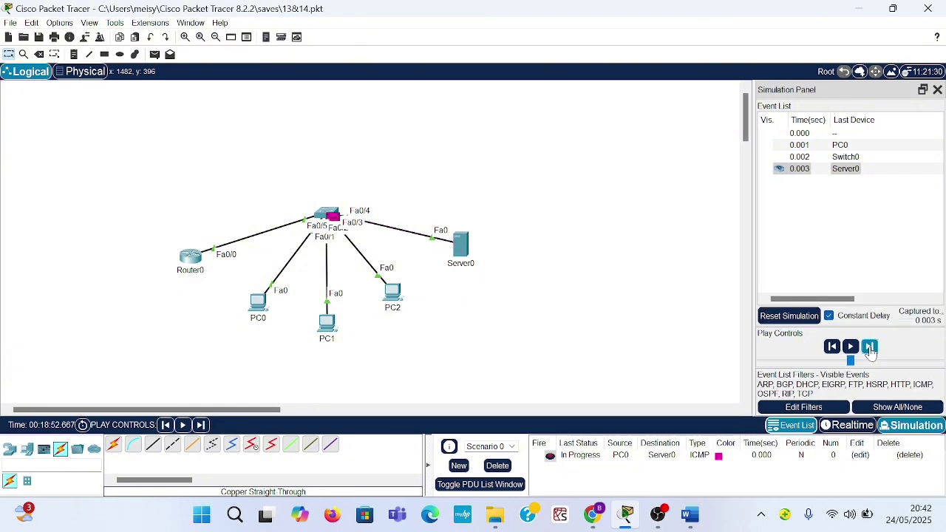
click(870, 348)
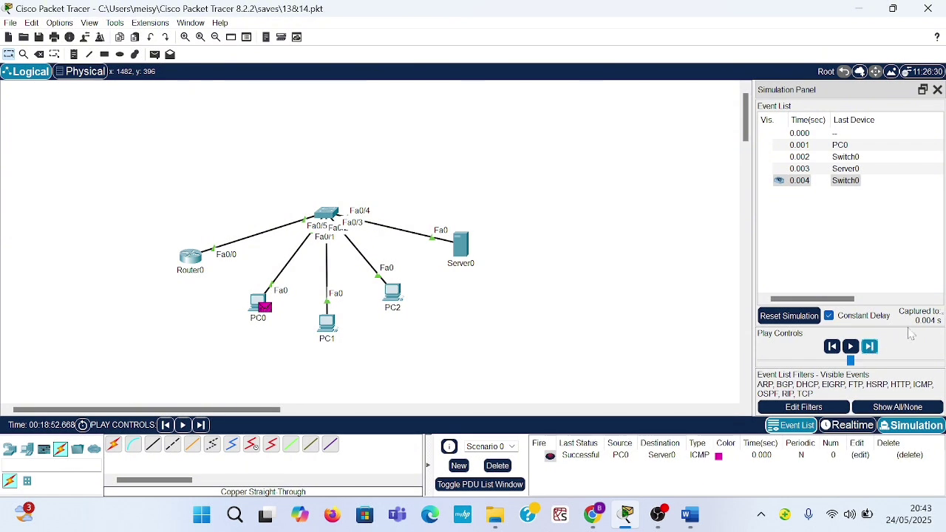
- Change the event filters to include DNS and UDP and exclude FTP, TCP and HTTP
click(804, 408)
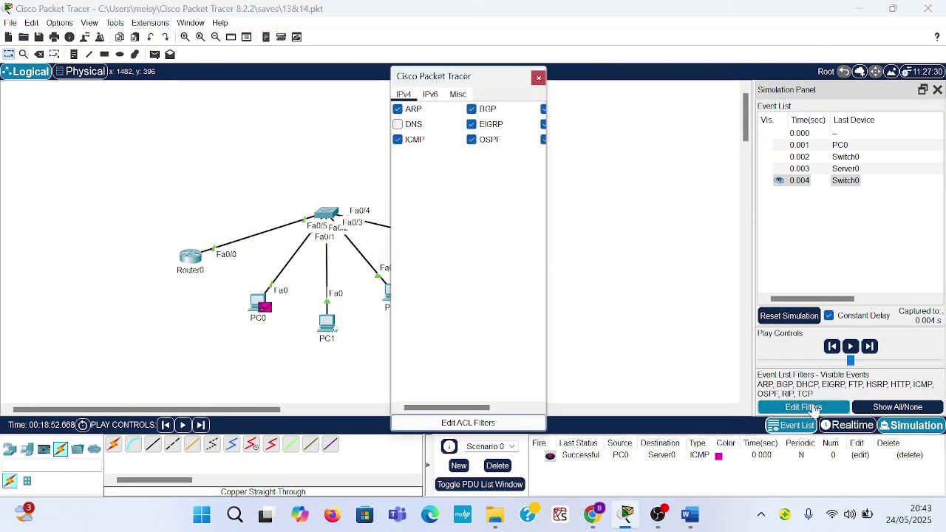
click(406, 130)
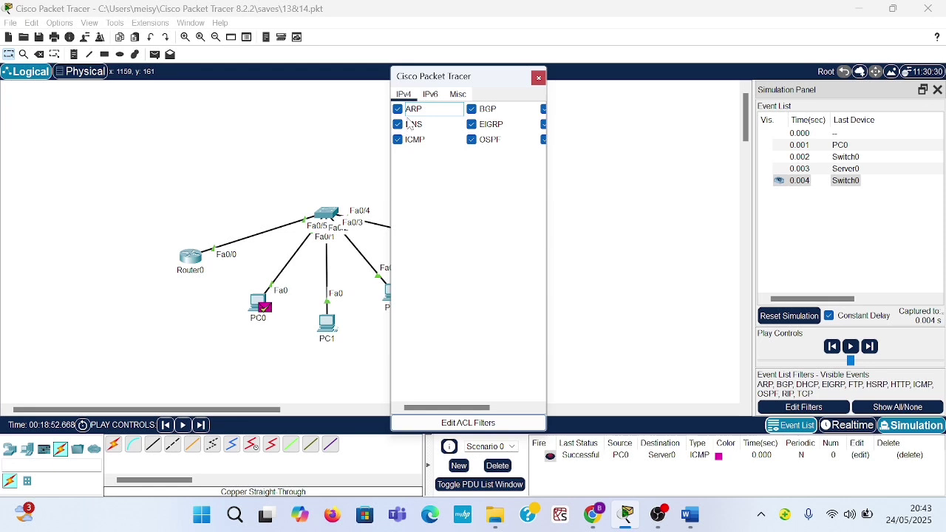
click(458, 94)
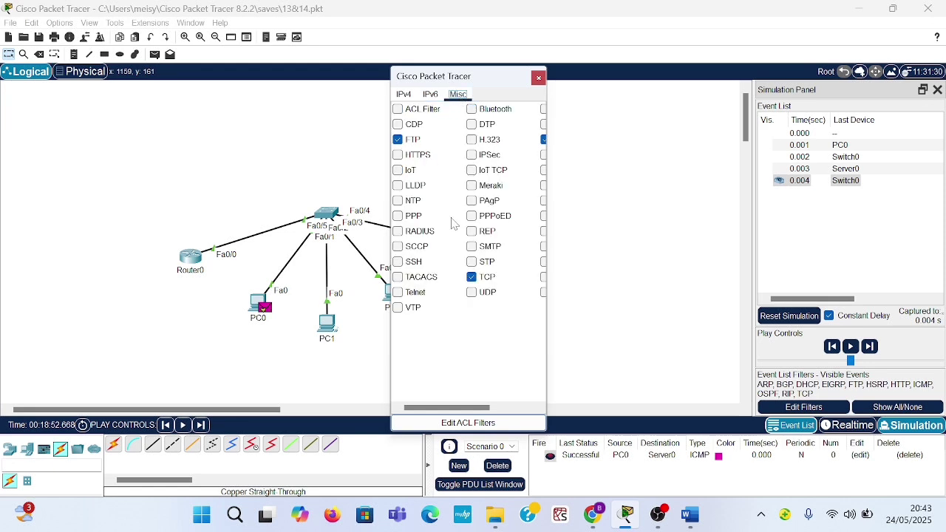
click(399, 140)
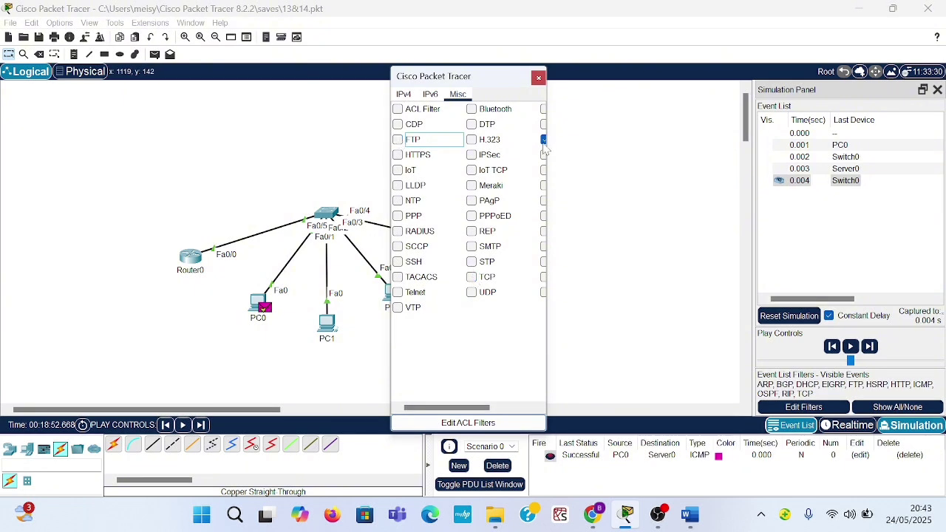
click(473, 292)
click(537, 76)
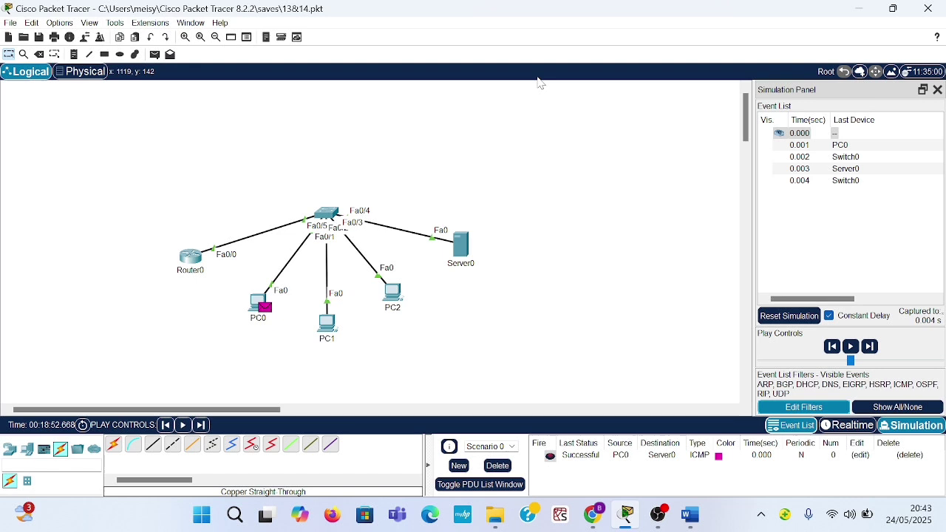
- Create a new scenario, send a simple PDU from PC0 to Server0, and advance the simulation event by event through the full round trip
click(458, 466)
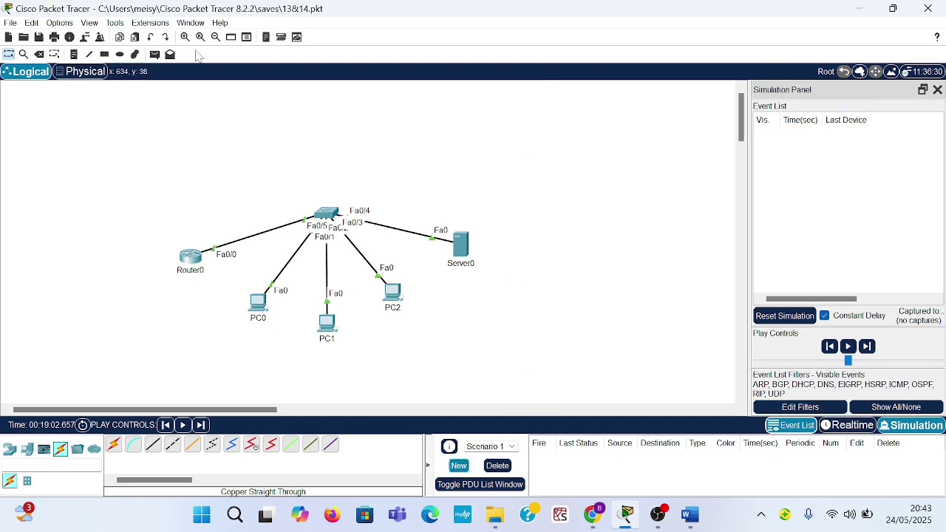
click(154, 60)
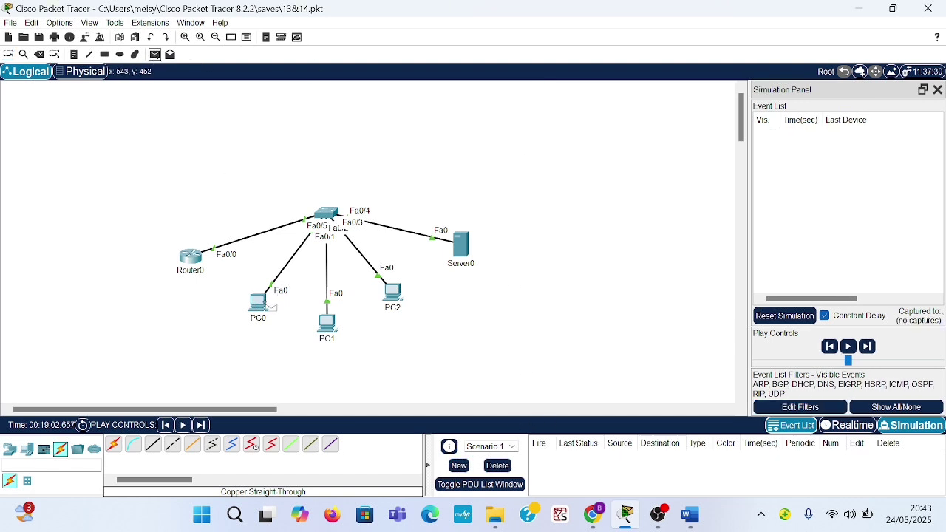
click(261, 304)
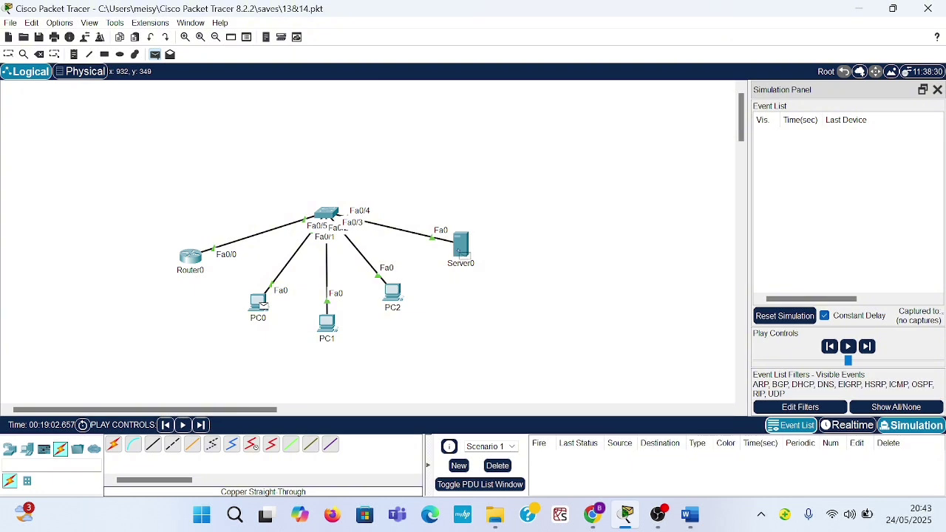
click(464, 255)
click(871, 347)
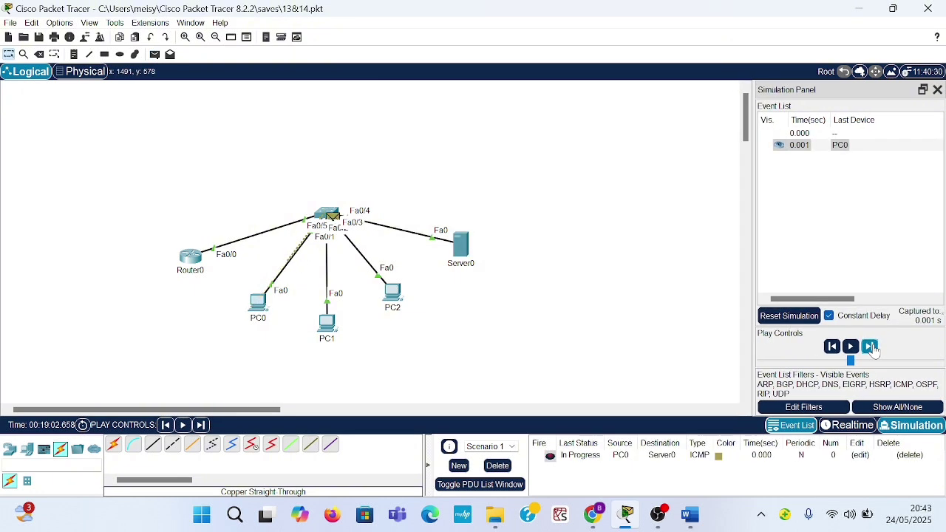
click(870, 348)
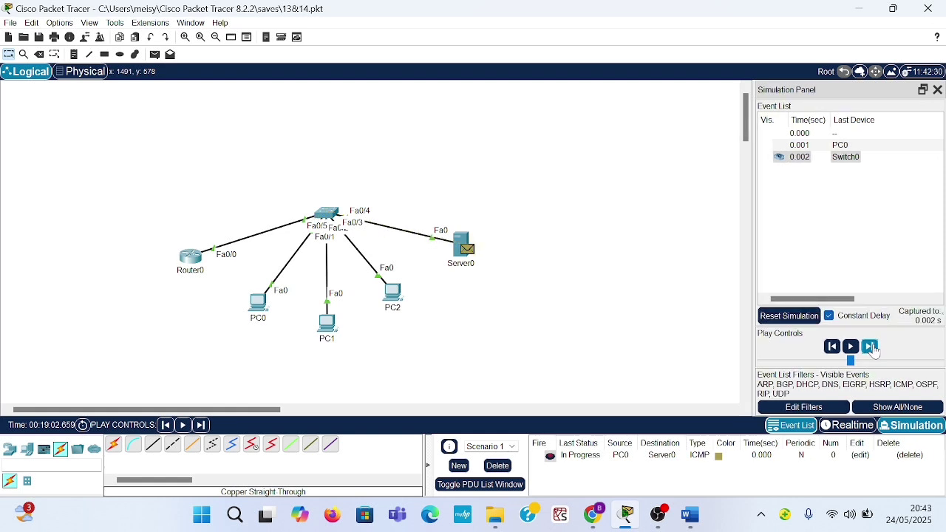
click(870, 347)
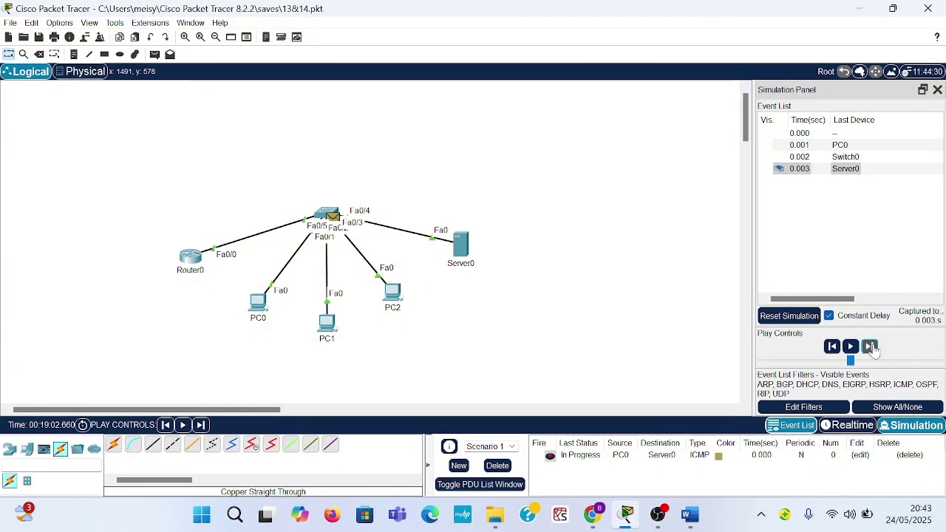
click(873, 349)
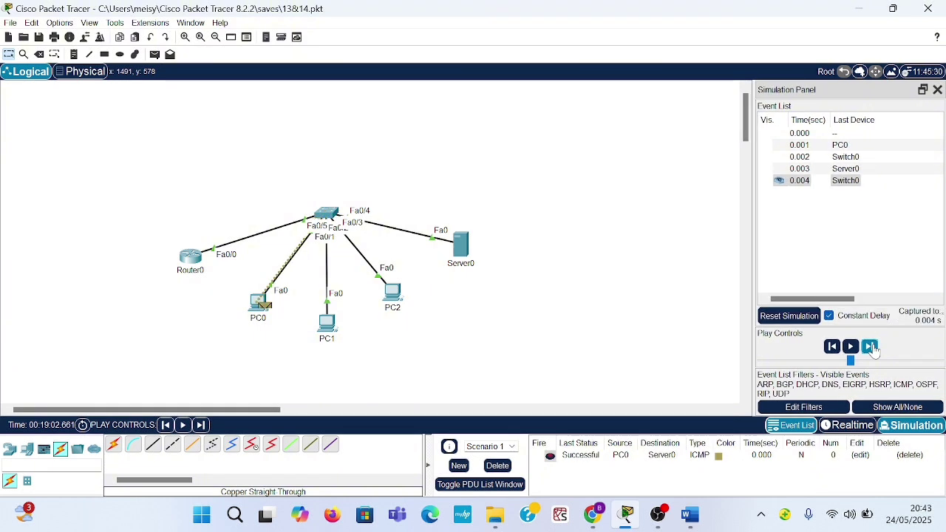